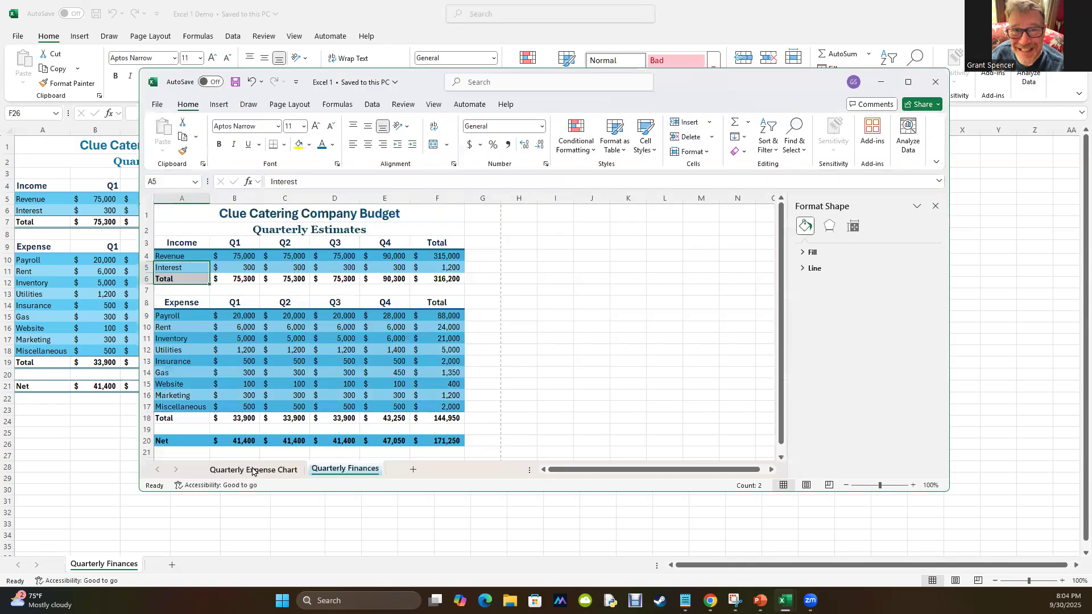
- View the finished Quarterly Expense Chart sheet in the Excel 1 workbook, and return to the Excel 1 Demo workbook
left_click(252, 469)
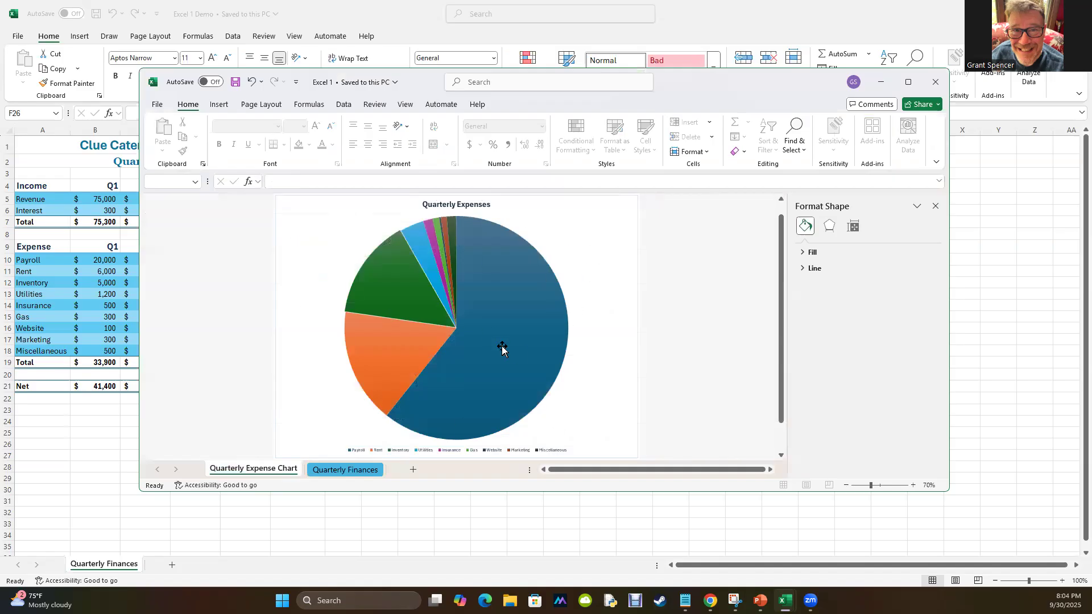
left_click(910, 82)
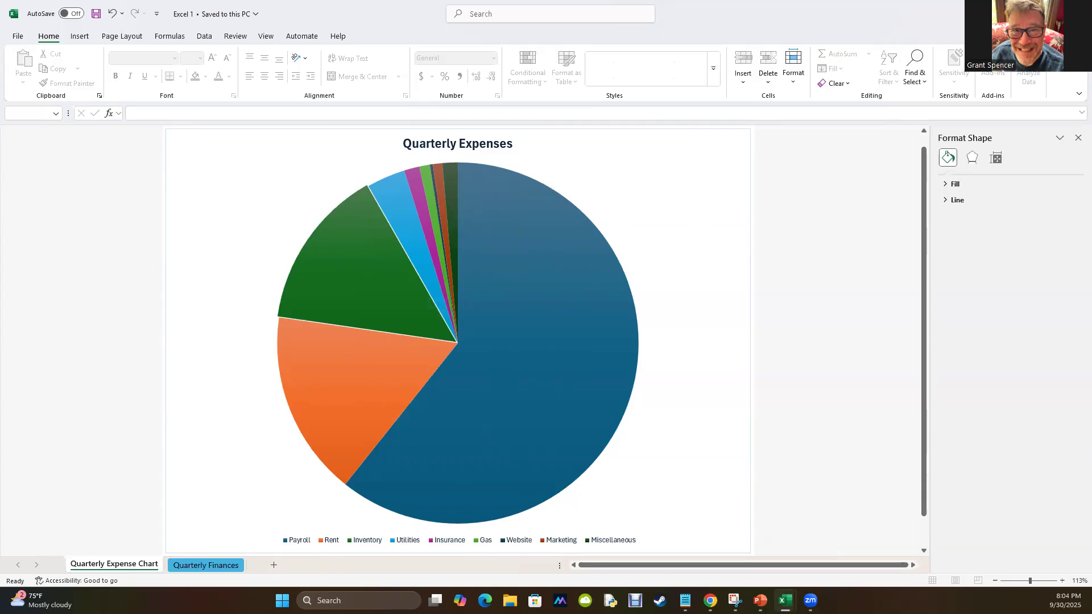
double_click(906, 24)
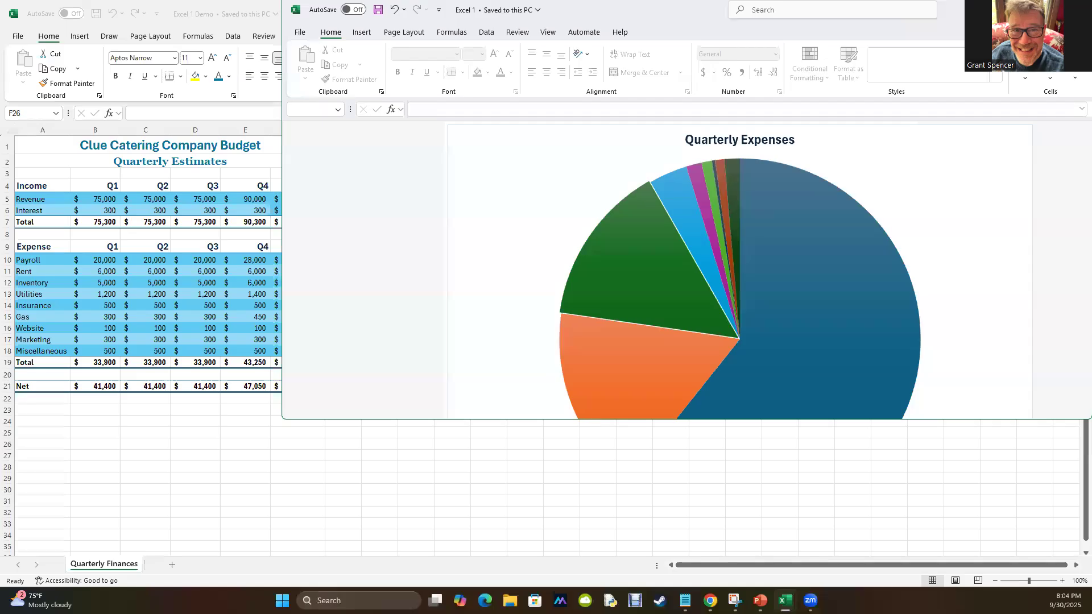
left_click_drag(592, 423, 461, 613)
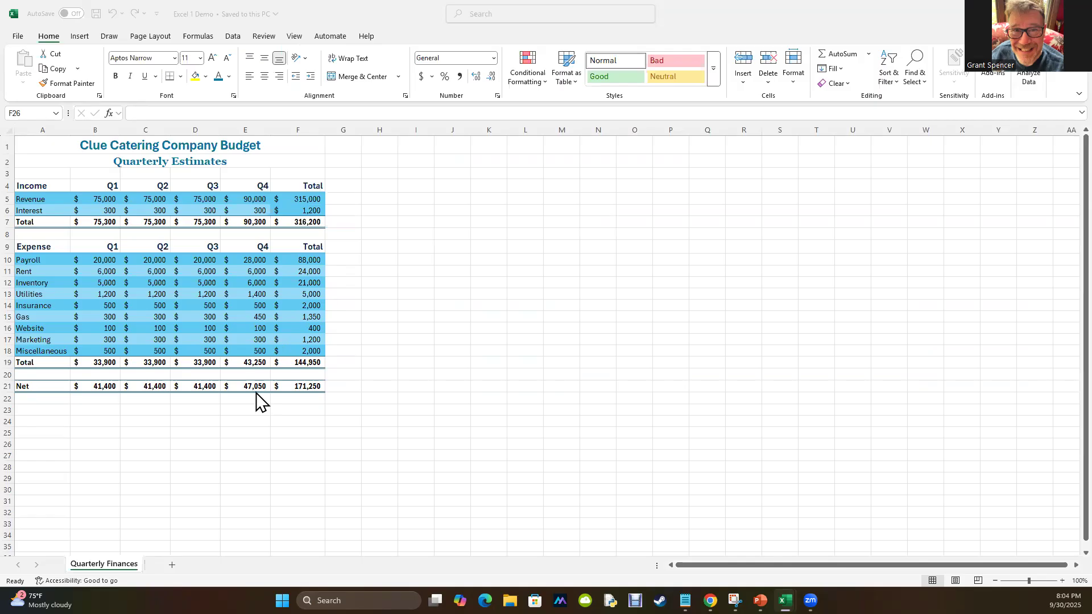
- Select the expense categories A10:A18 together with their totals in F10:F18 on the Quarterly Finances sheet
left_click(42, 260)
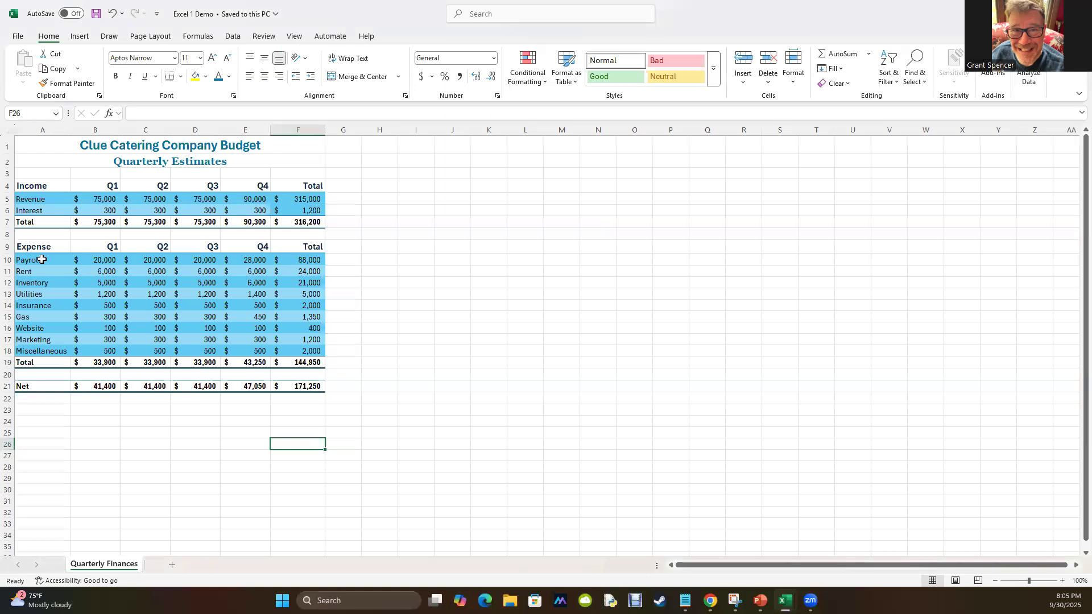
left_click_drag(42, 260, 40, 351)
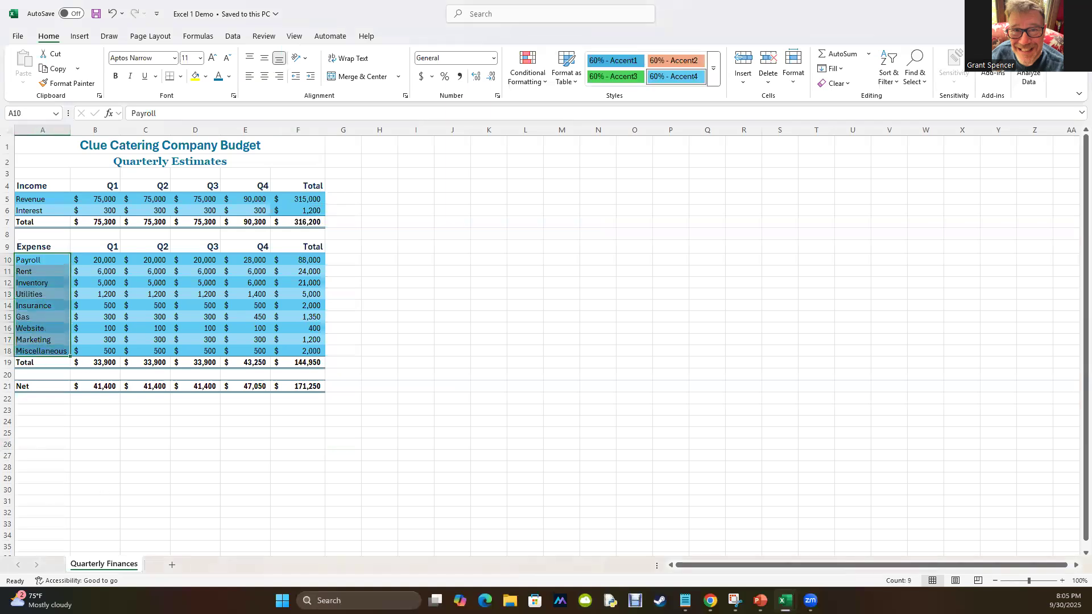
key("alt+Tab")
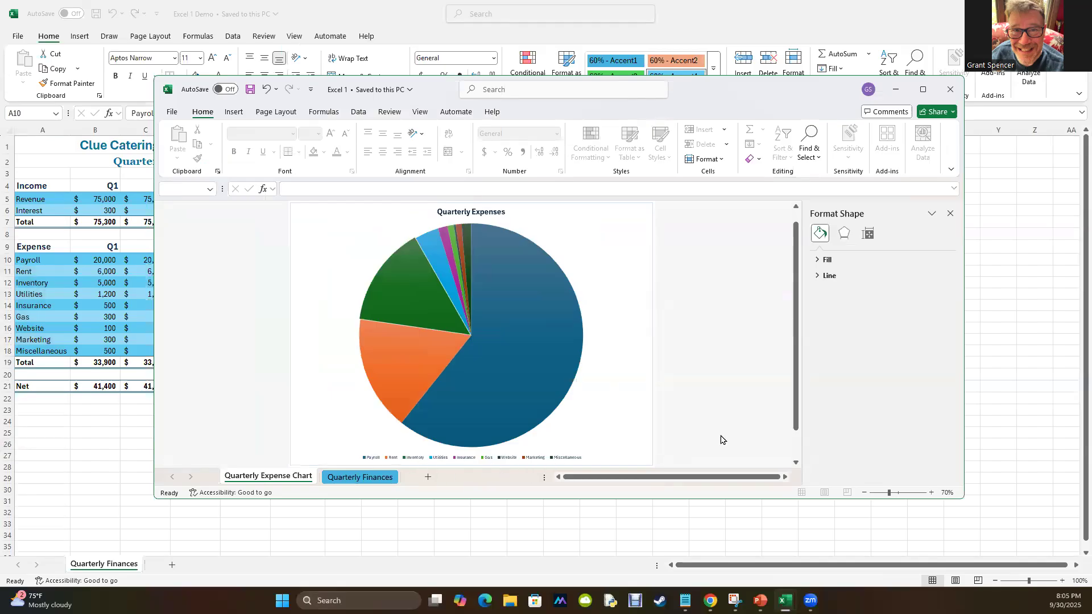
left_click(895, 89)
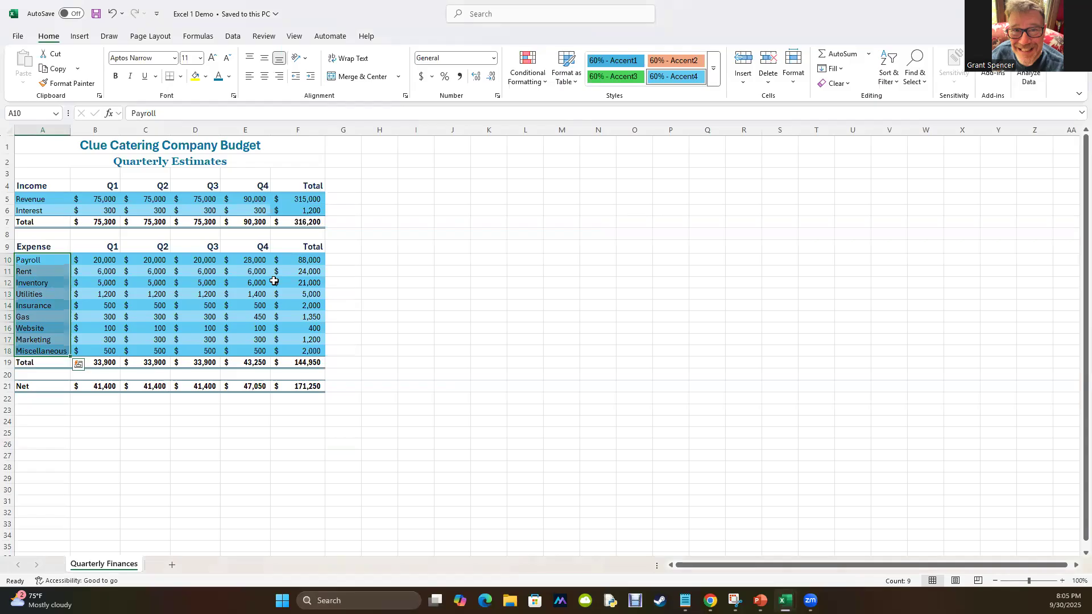
left_click_drag(297, 259, 297, 351, "ctrl")
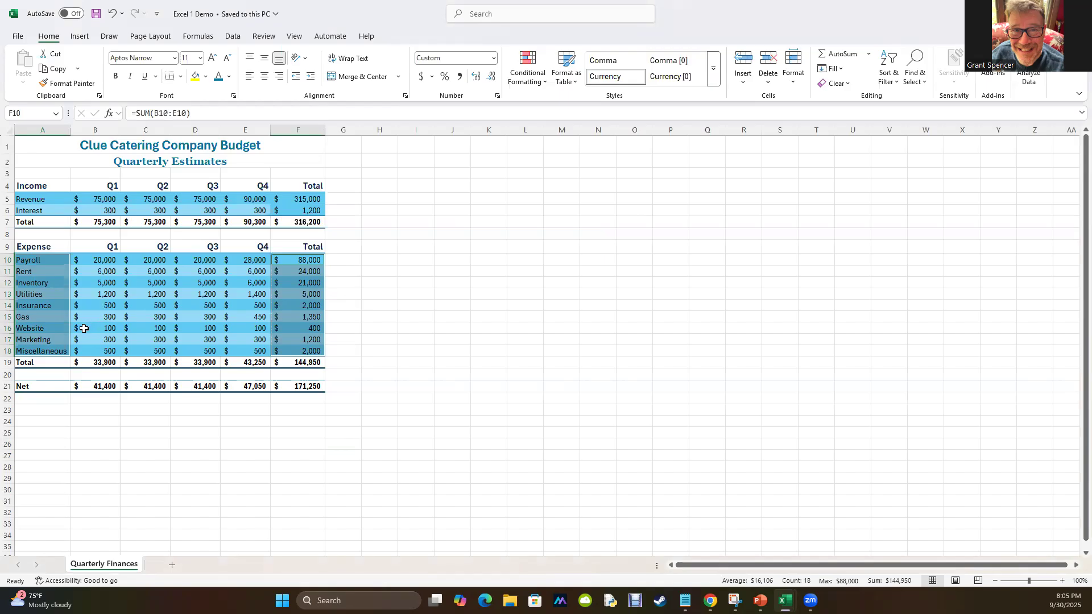
- Insert a standard 2-D pie chart from the selected expense data and place it beside the budget table
left_click(80, 38)
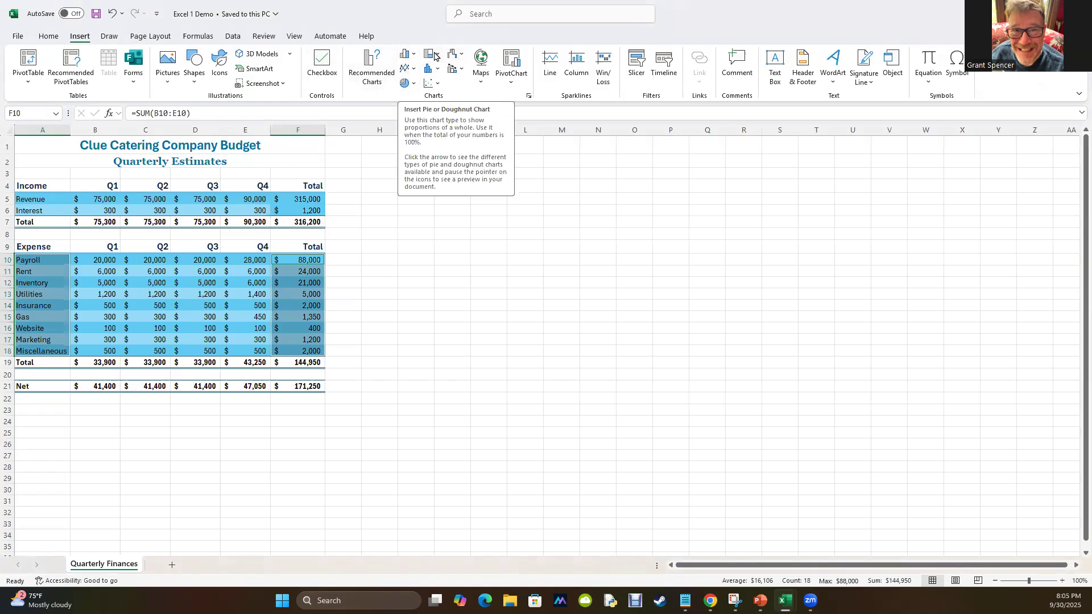
left_click(406, 84)
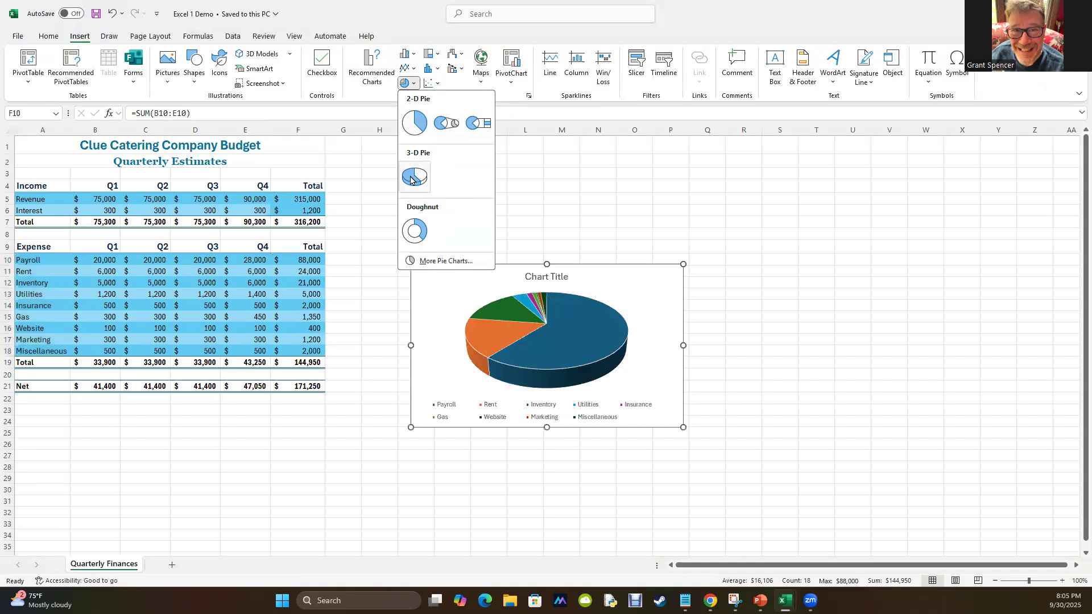
left_click(426, 260)
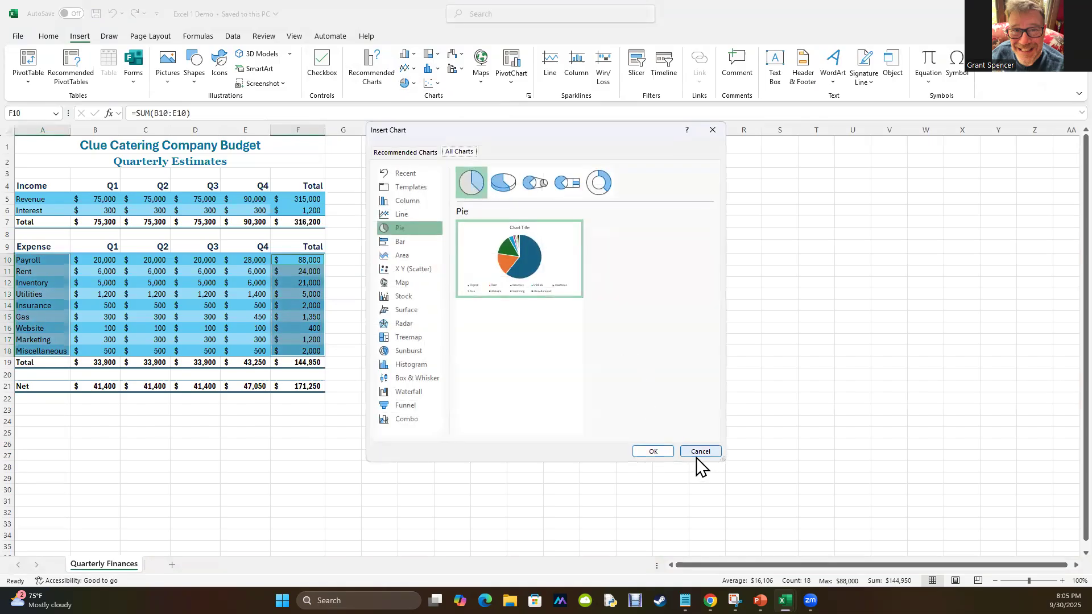
mouse_move(532, 260)
left_click(664, 452)
left_click_drag(614, 353, 569, 298)
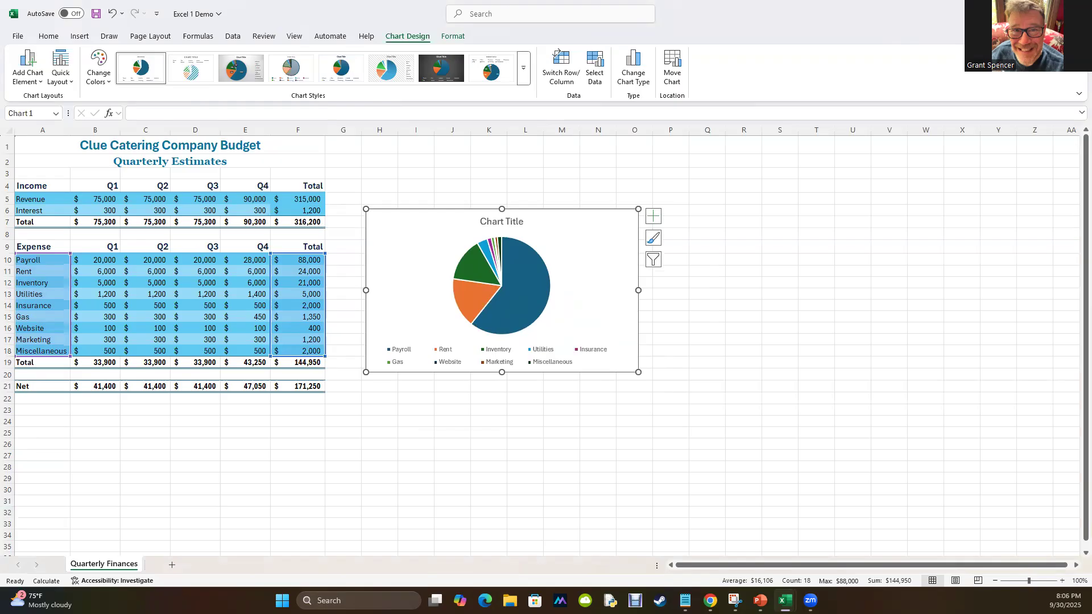
- Title the pie chart "Quarterly Expenses" and enlarge the chart to about 6.3 inches wide
key("alt+Tab")
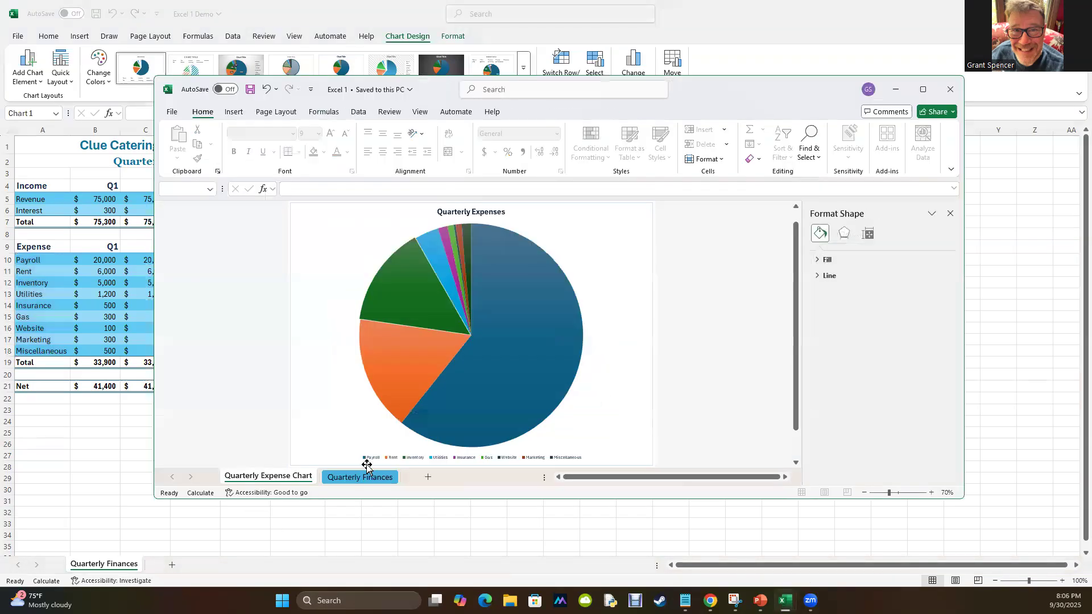
left_click(897, 91)
left_click(493, 219)
double_click(493, 218)
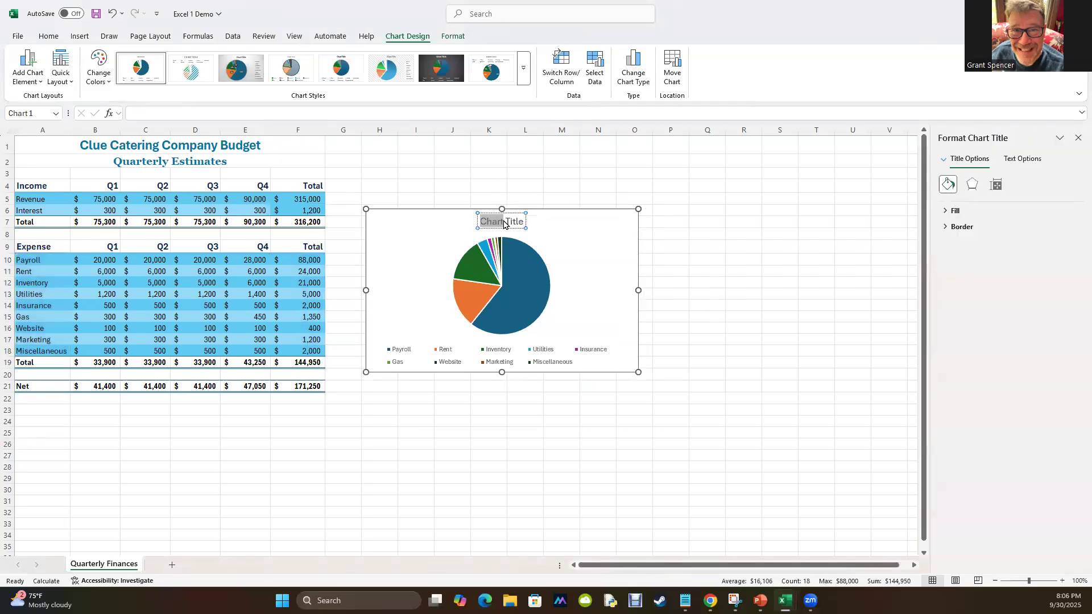
triple_click(493, 225)
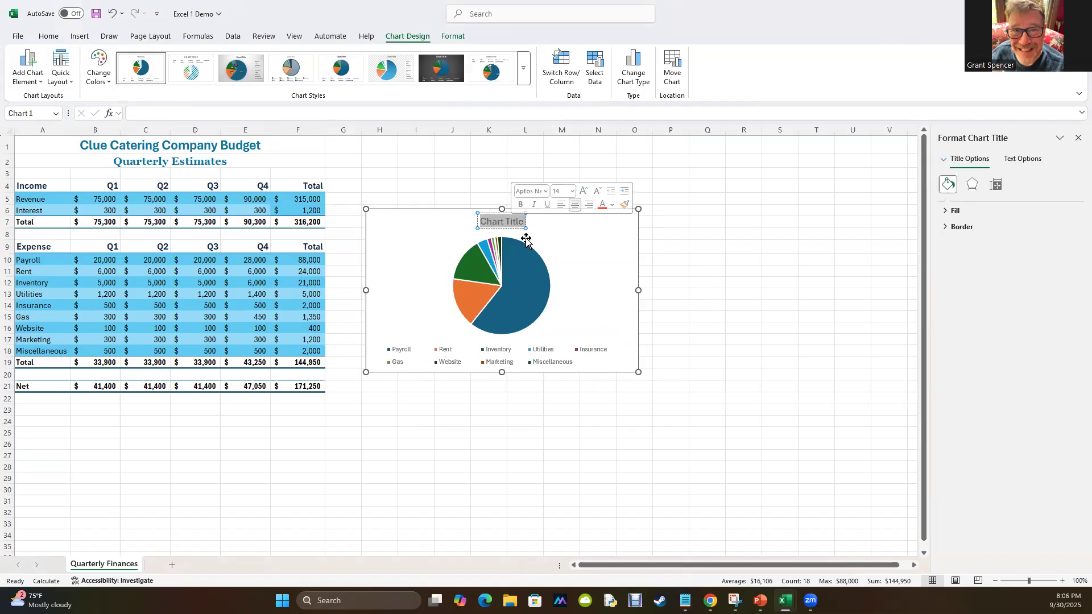
type("Quarterly Expenses")
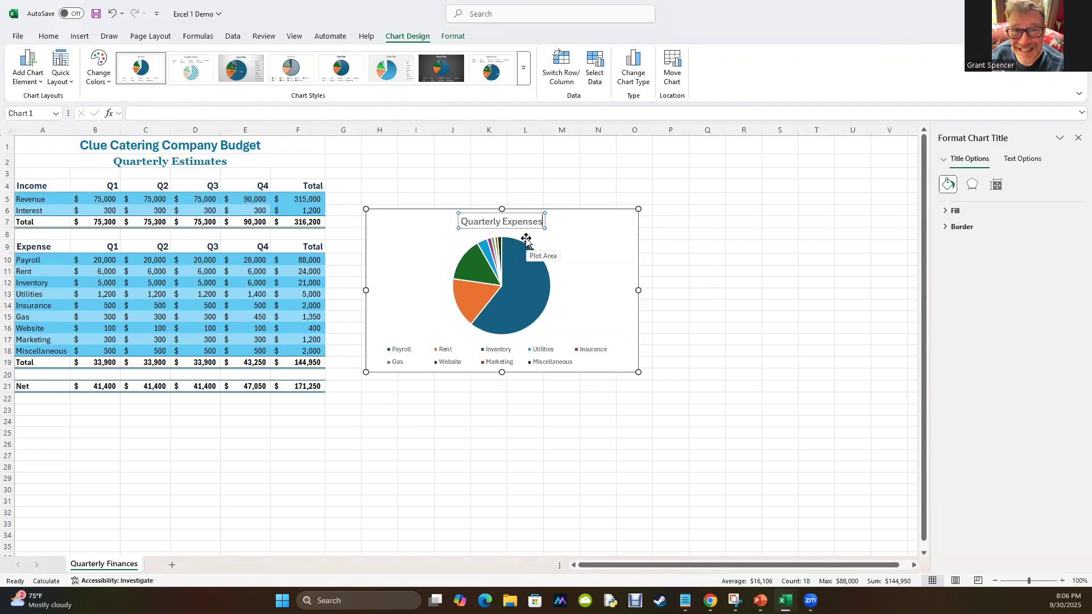
left_click(604, 304)
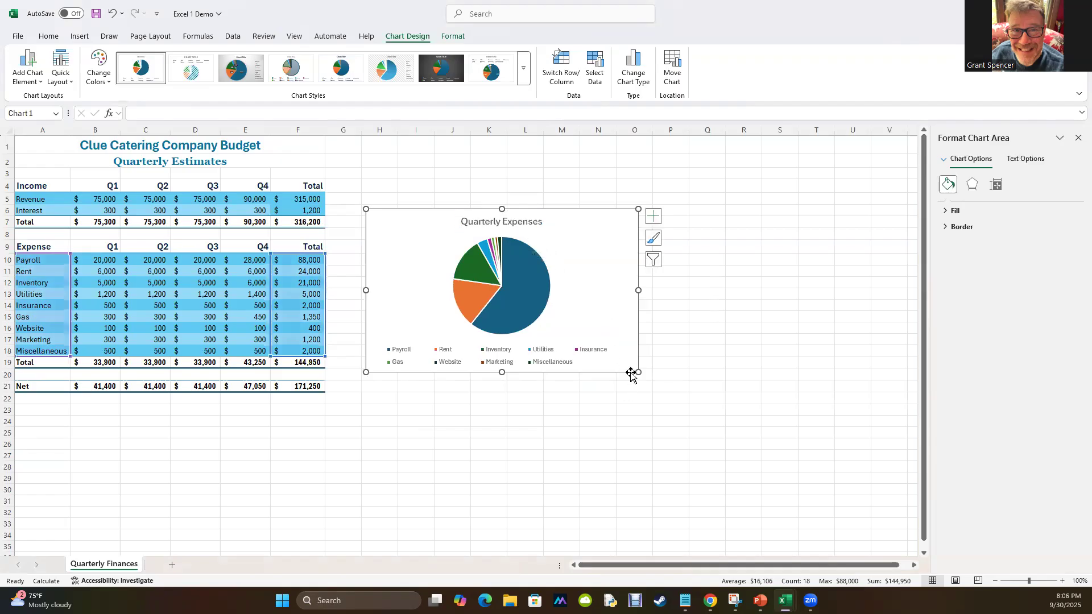
left_click_drag(637, 373, 707, 426)
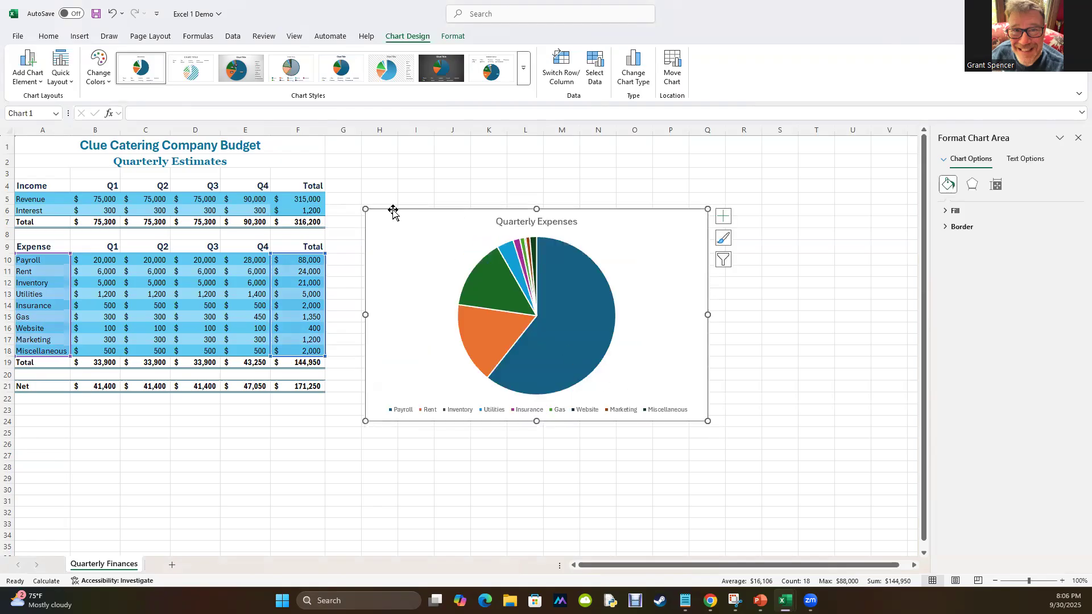
- Pull the Inventory slice out of the pie and return it to its original place
left_click(492, 289)
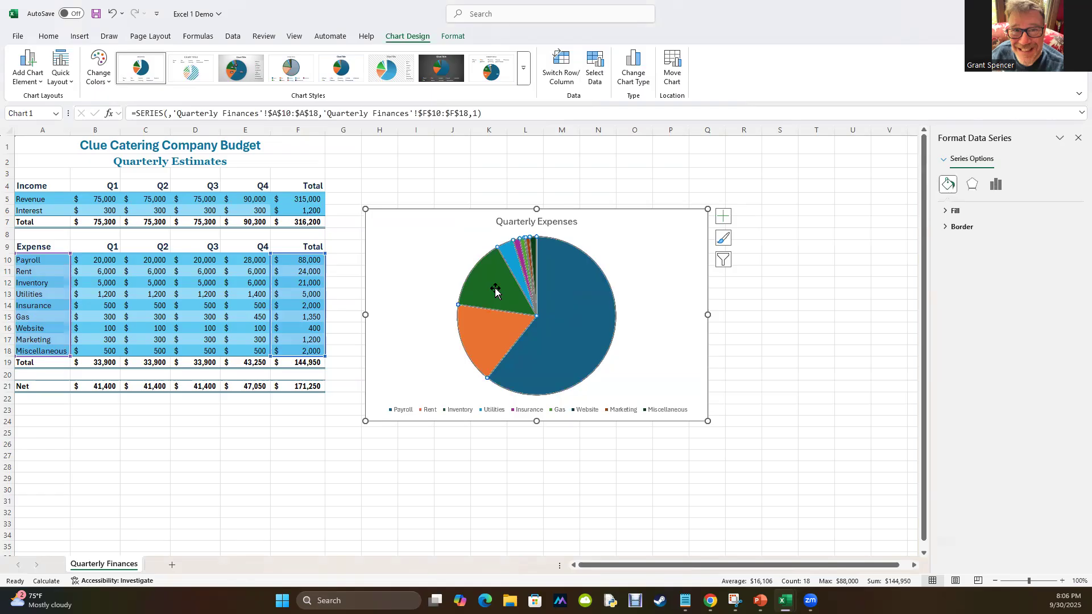
left_click(495, 291)
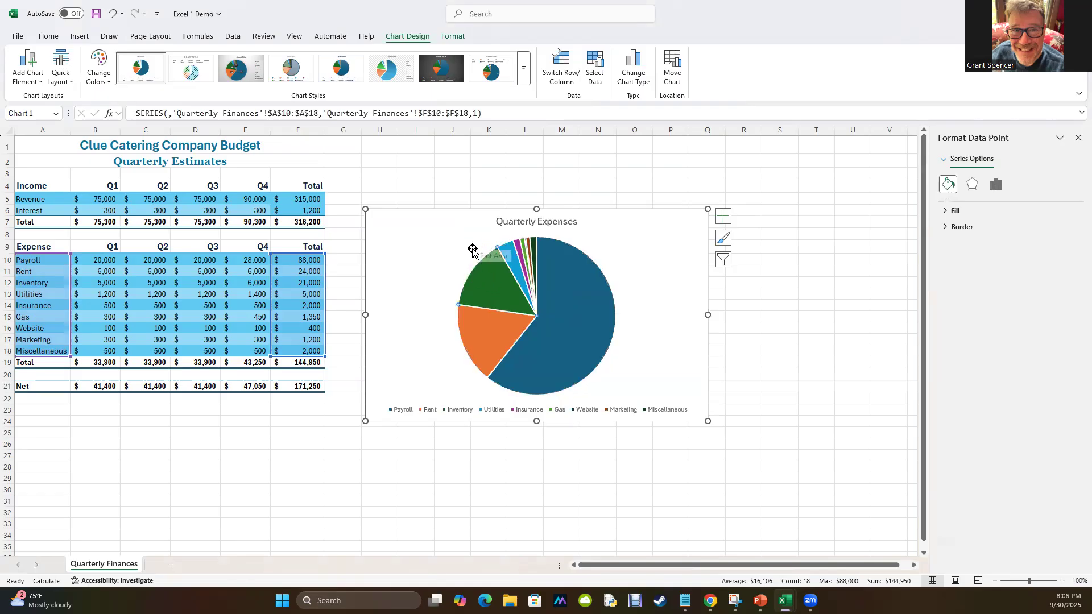
mouse_move(495, 290)
left_mouse_down()
mouse_move(477, 272)
mouse_move(487, 275)
mouse_move(485, 310)
left_mouse_up()
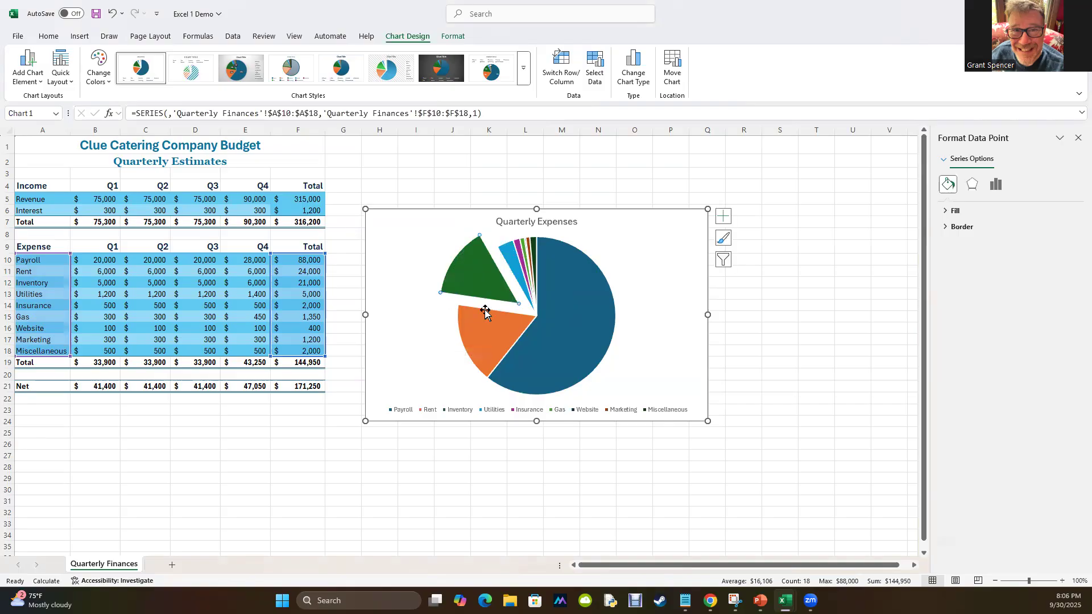
left_click(423, 498)
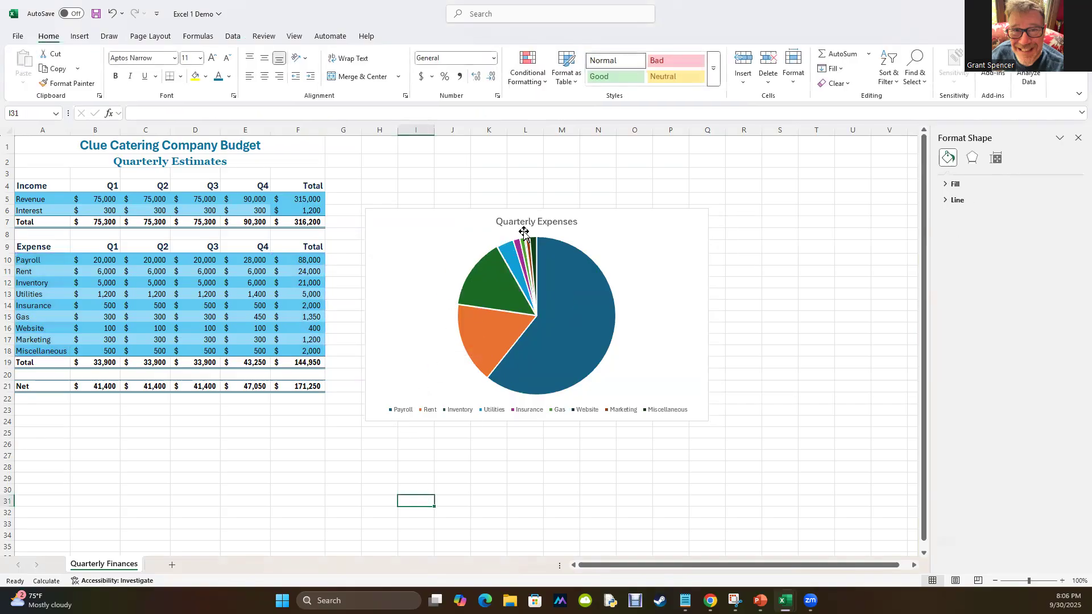
- Apply chart Style 5 to the Quarterly Expenses pie chart
left_click(624, 288)
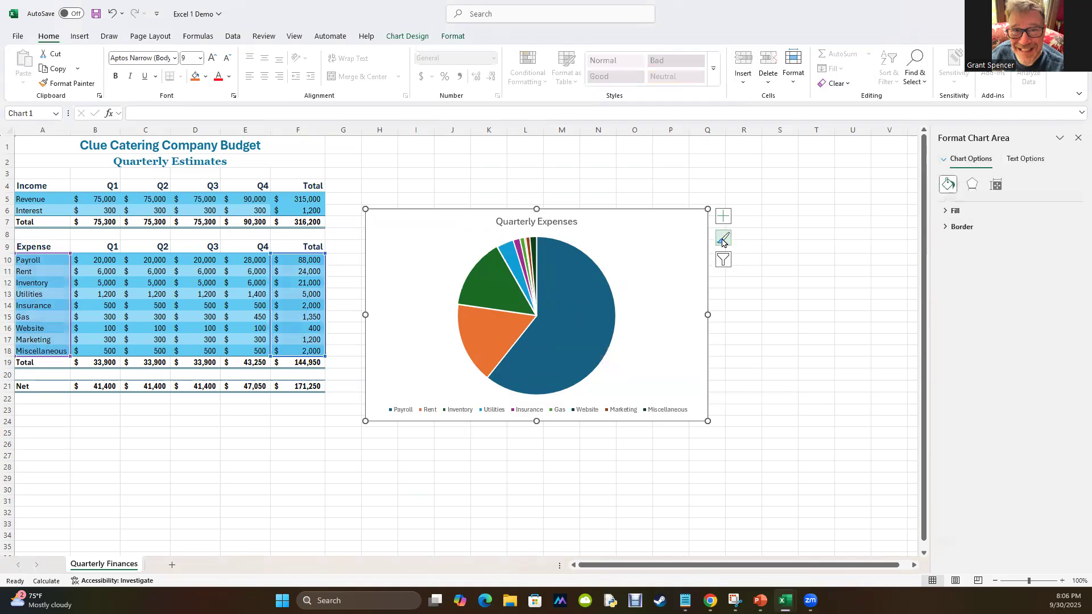
left_click(723, 237)
left_click_drag(861, 278, 863, 331)
left_click(800, 323)
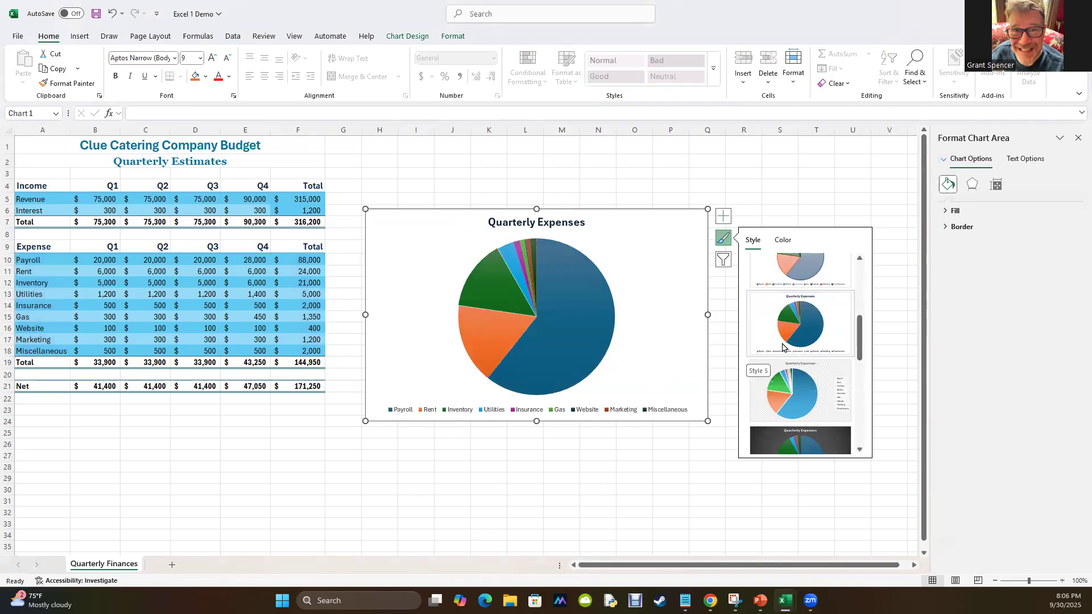
left_click(448, 488)
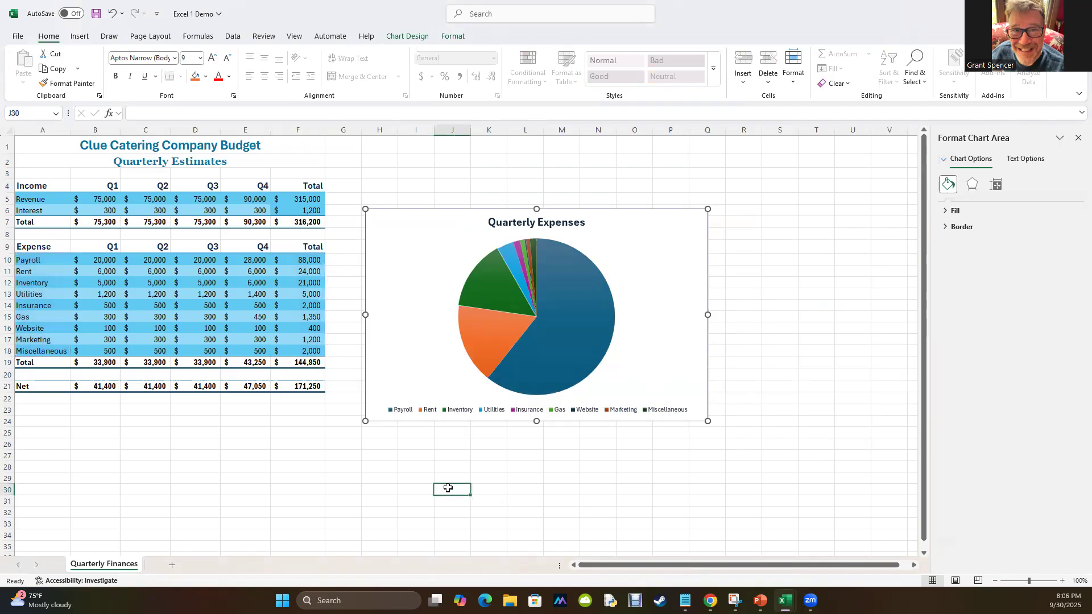
- Examine the commands available for the selected pie chart, including its design and formatting options
left_click(458, 346)
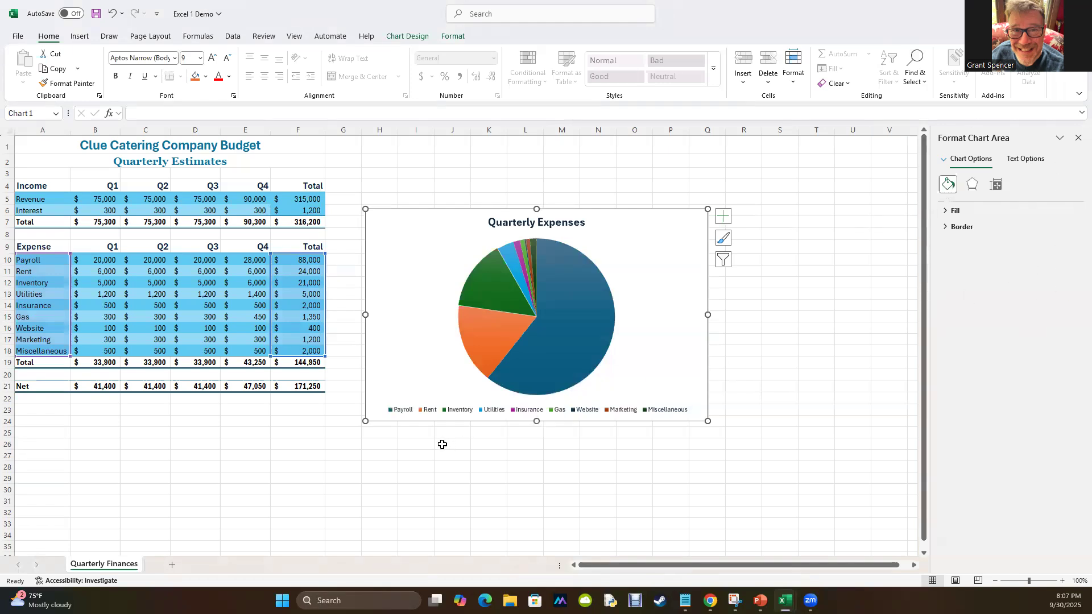
right_click(425, 342)
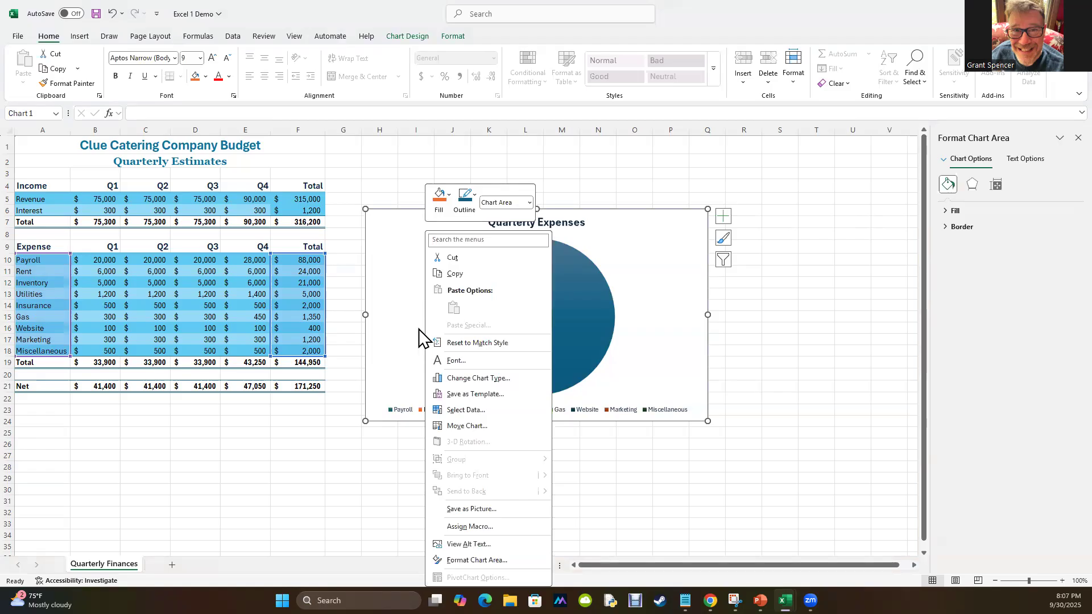
left_click(404, 313)
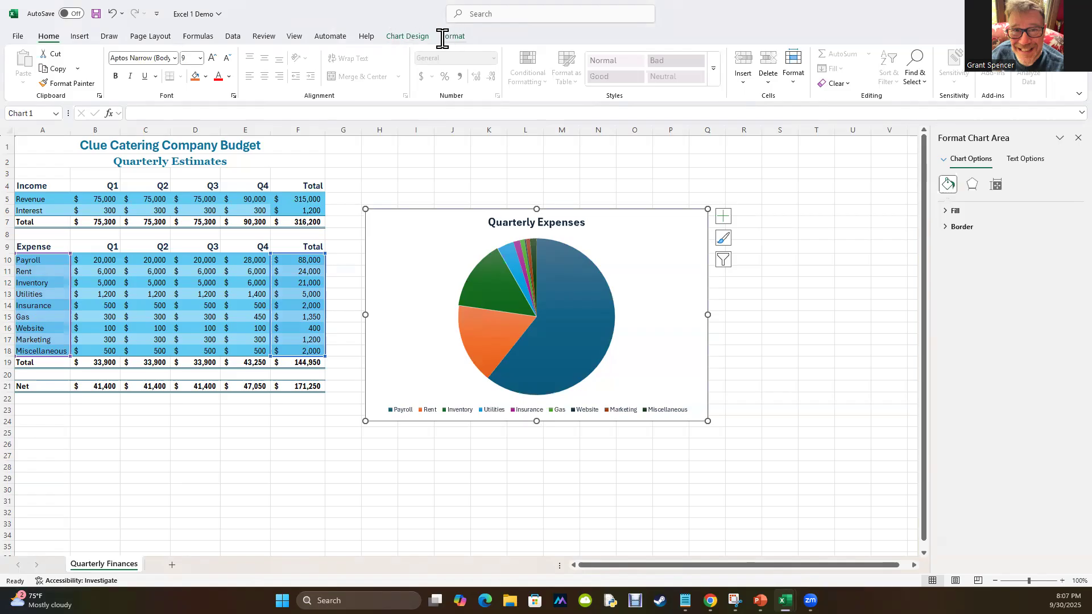
left_click(407, 36)
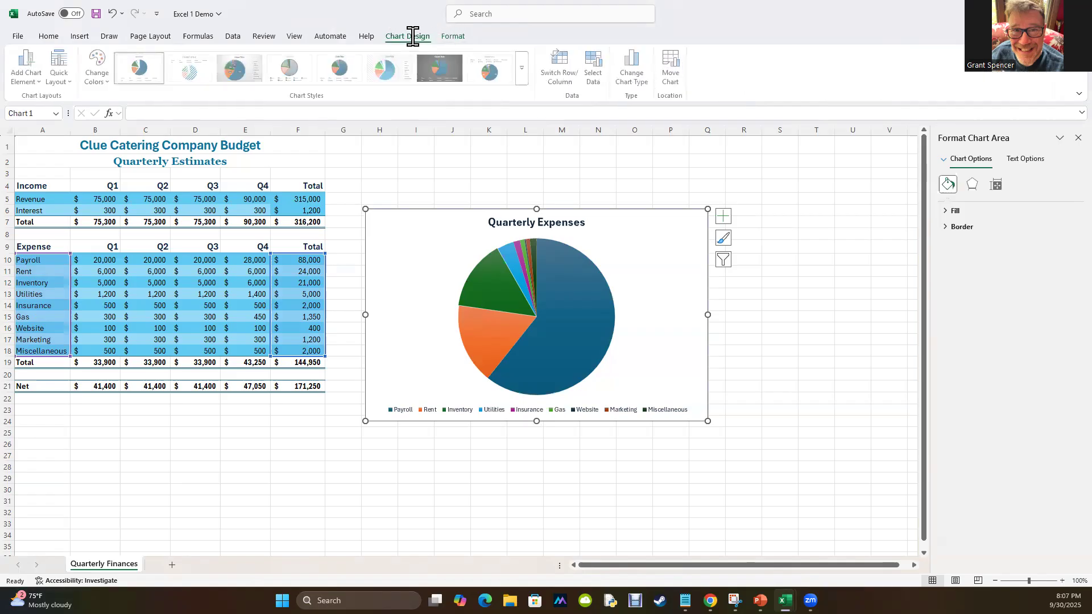
left_click(448, 35)
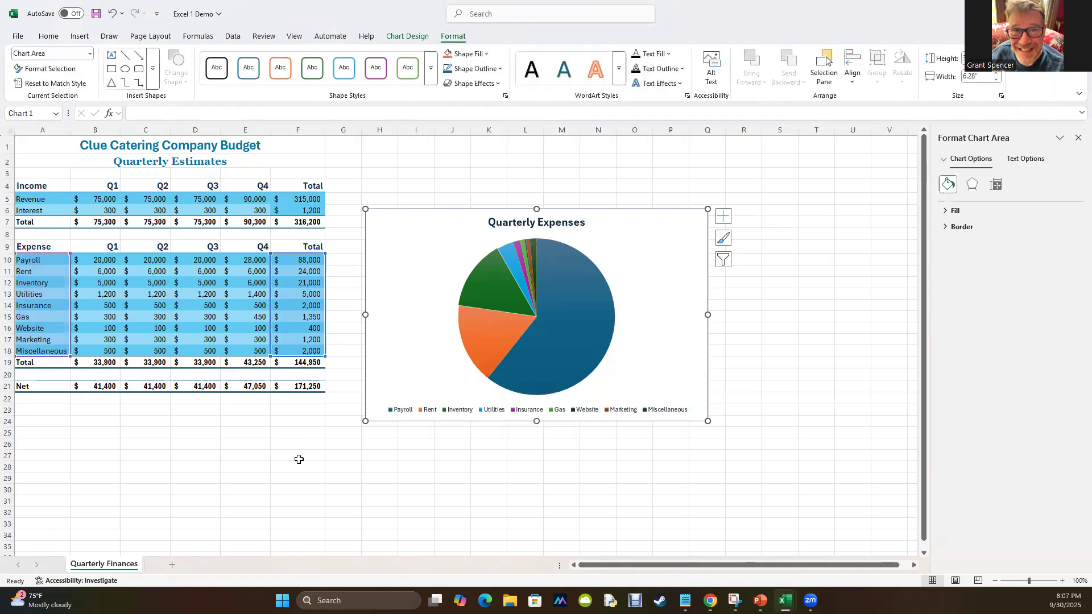
left_click(257, 472)
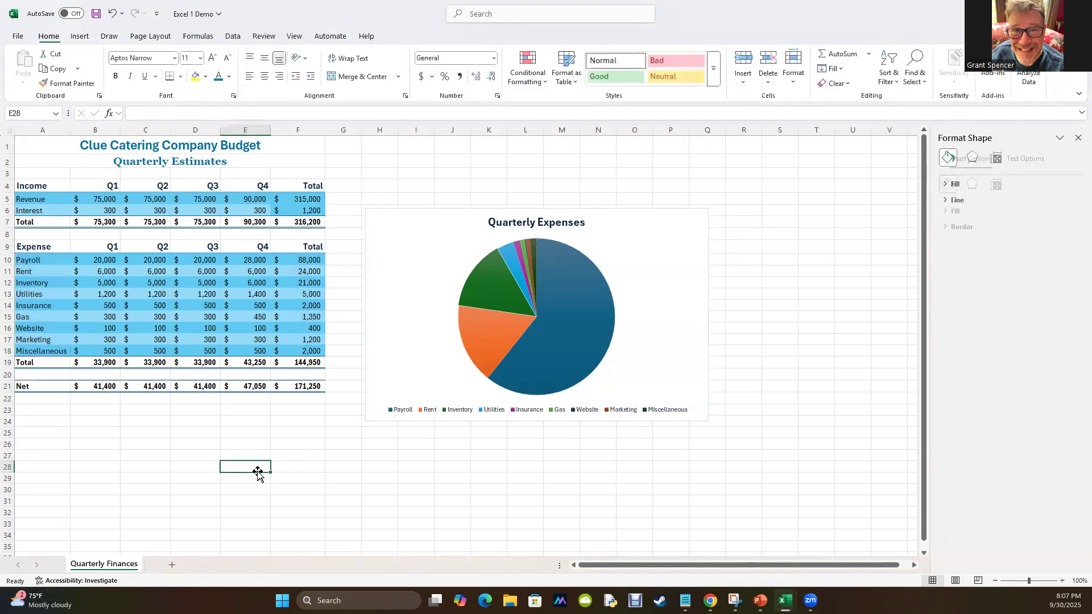
left_click(421, 291)
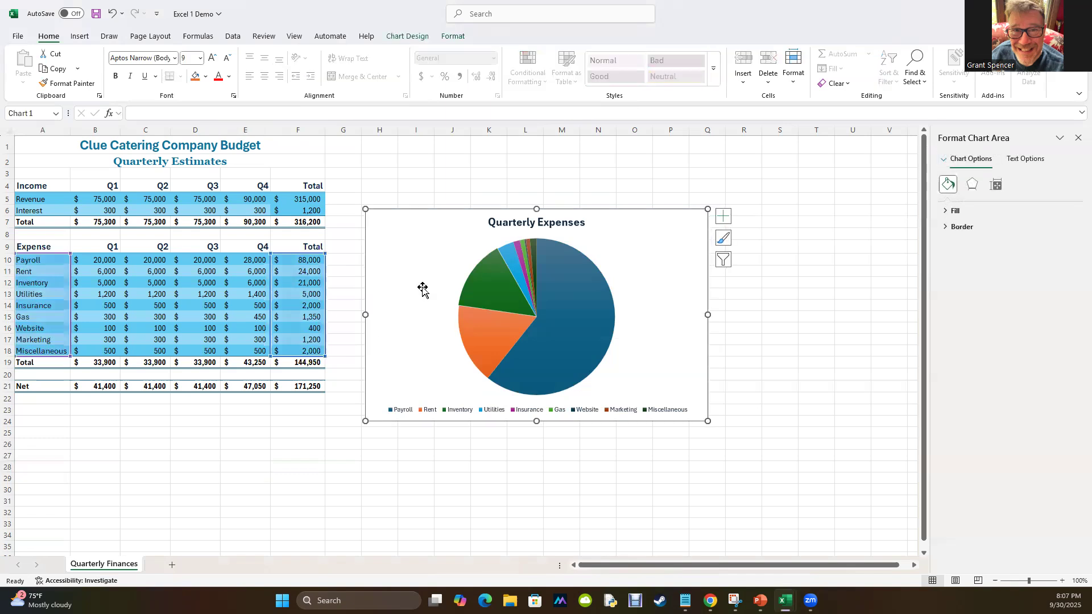
right_click(423, 289)
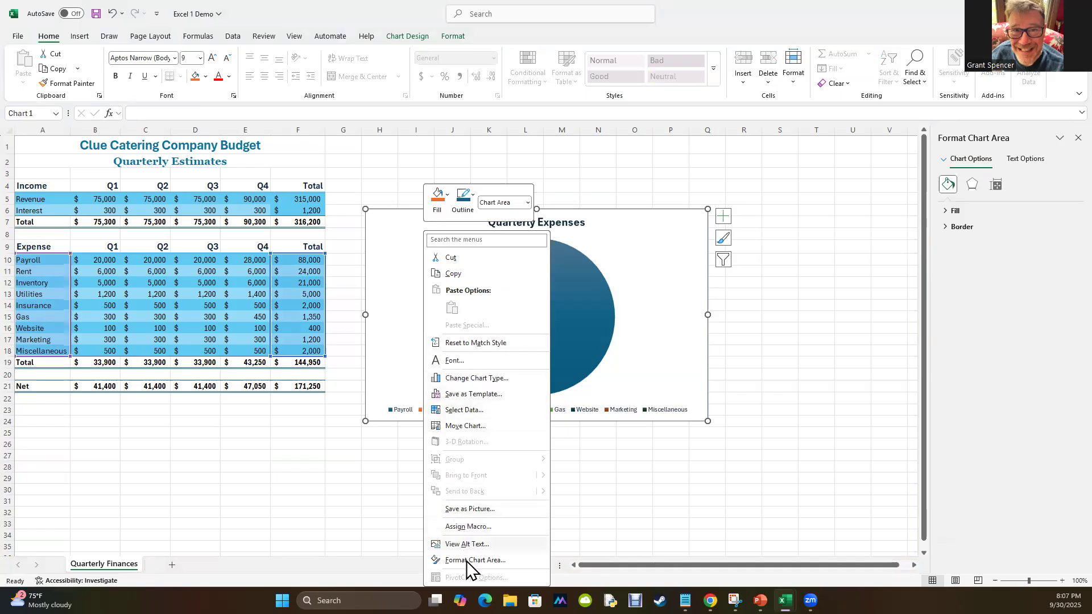
key("Escape")
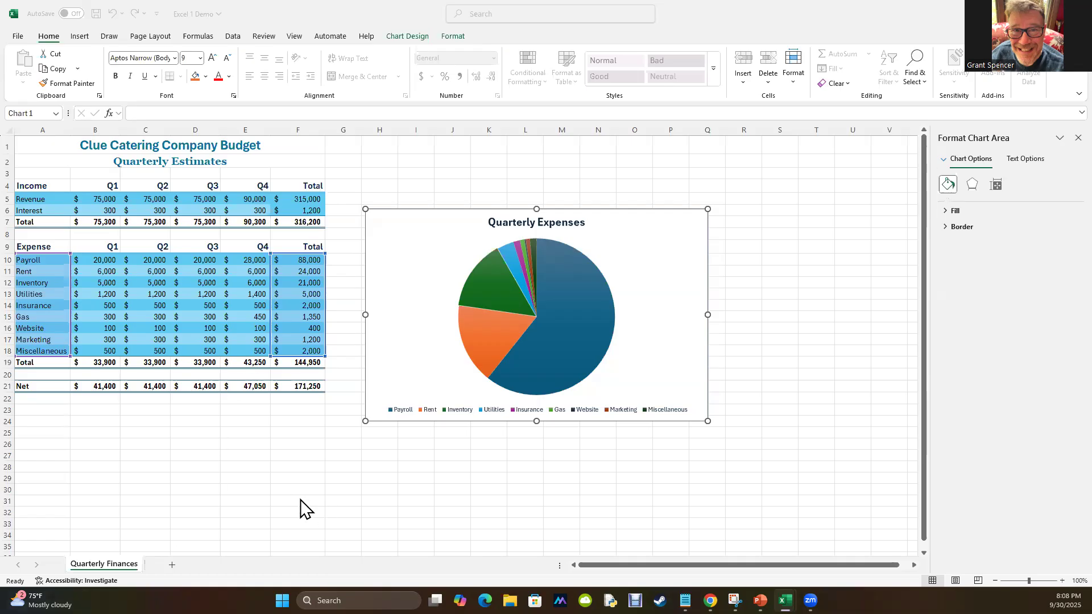
- Move the Quarterly Expenses pie chart from the Quarterly Finances sheet to its own new sheet, Chart1
left_click(314, 454)
left_click(428, 314)
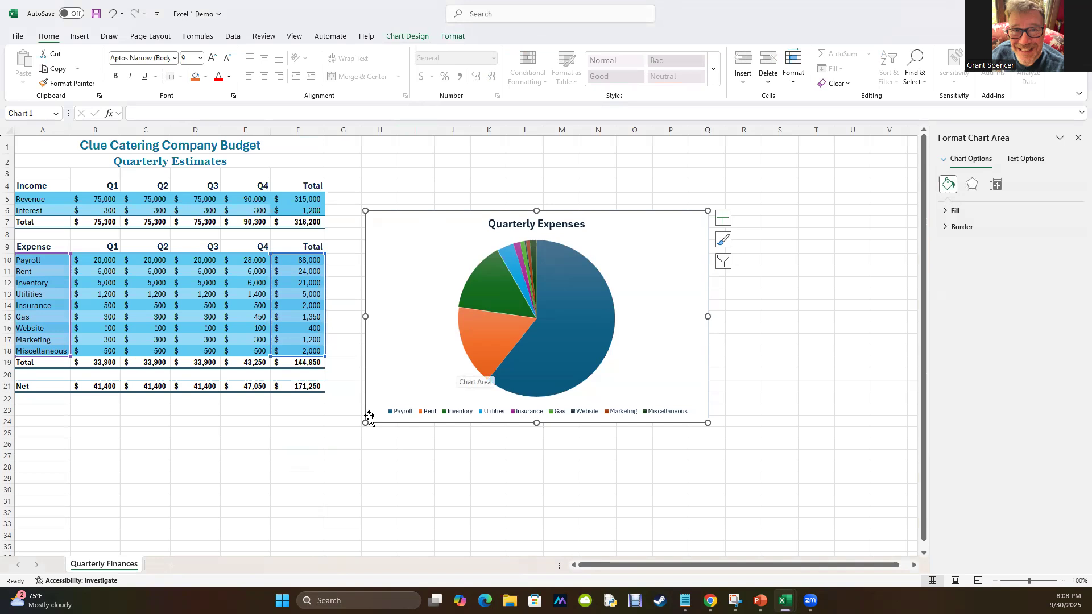
left_click(223, 431)
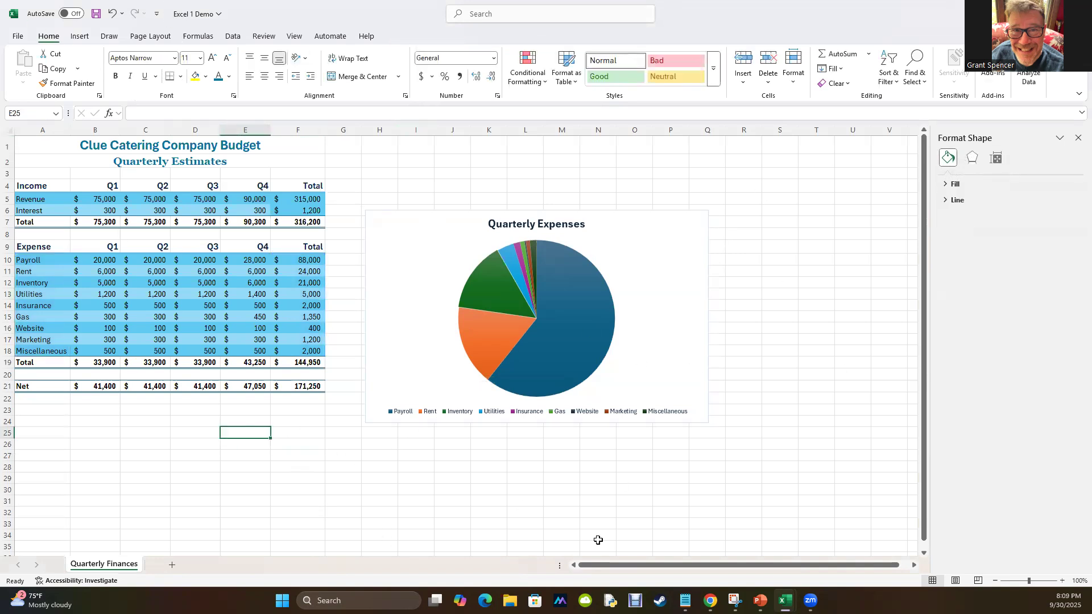
left_click(417, 352)
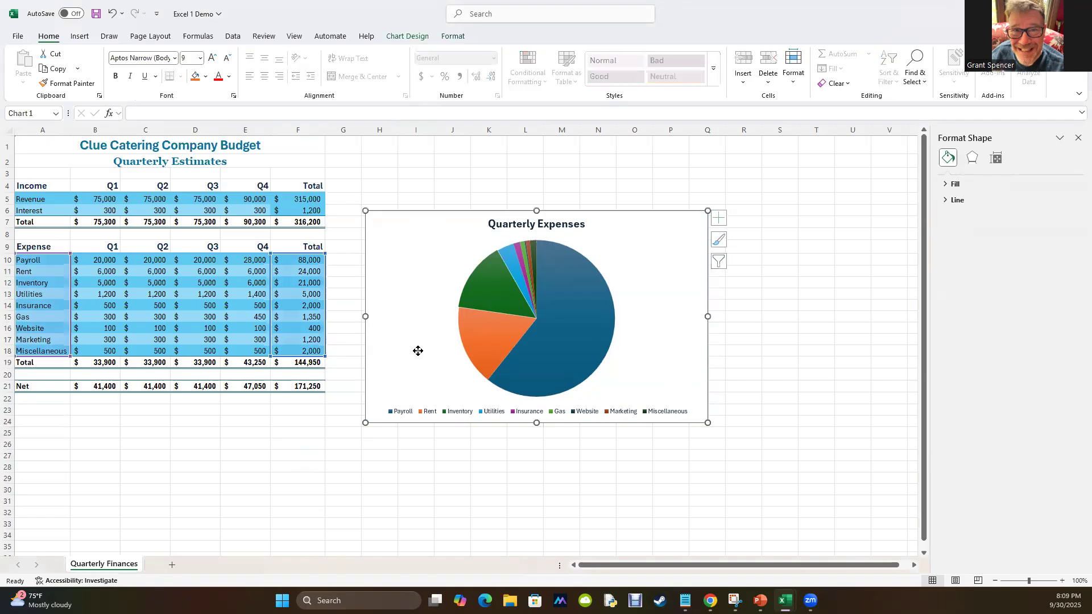
left_click(407, 36)
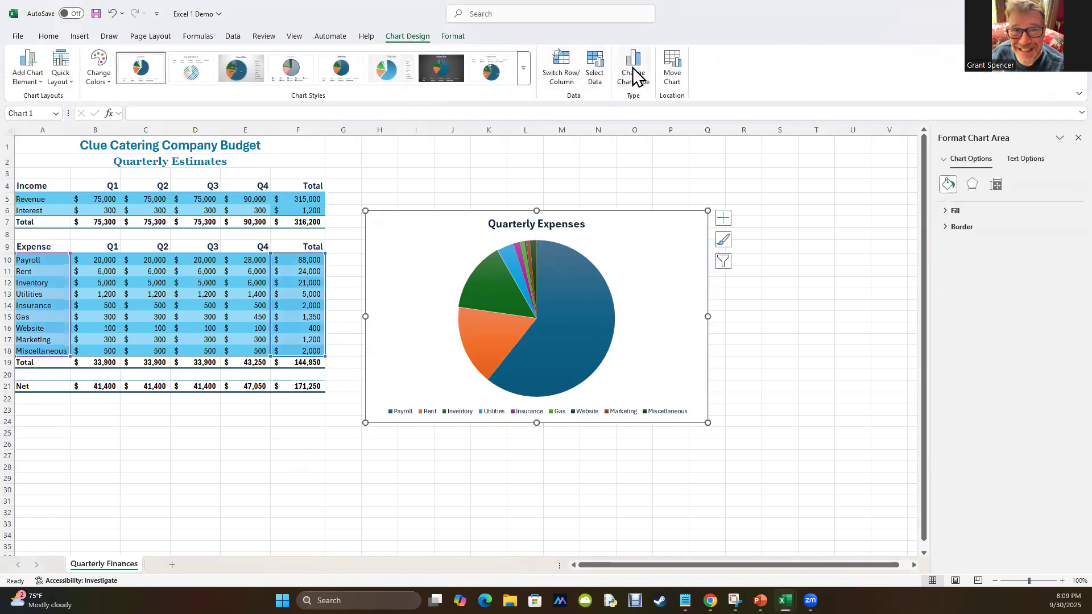
left_click(673, 61)
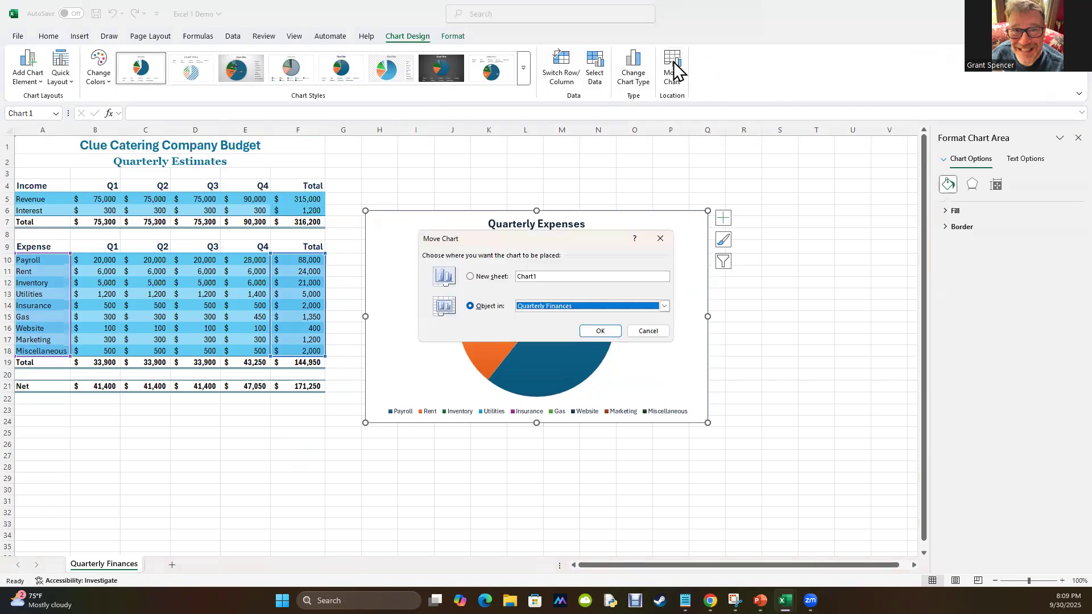
left_click(471, 277)
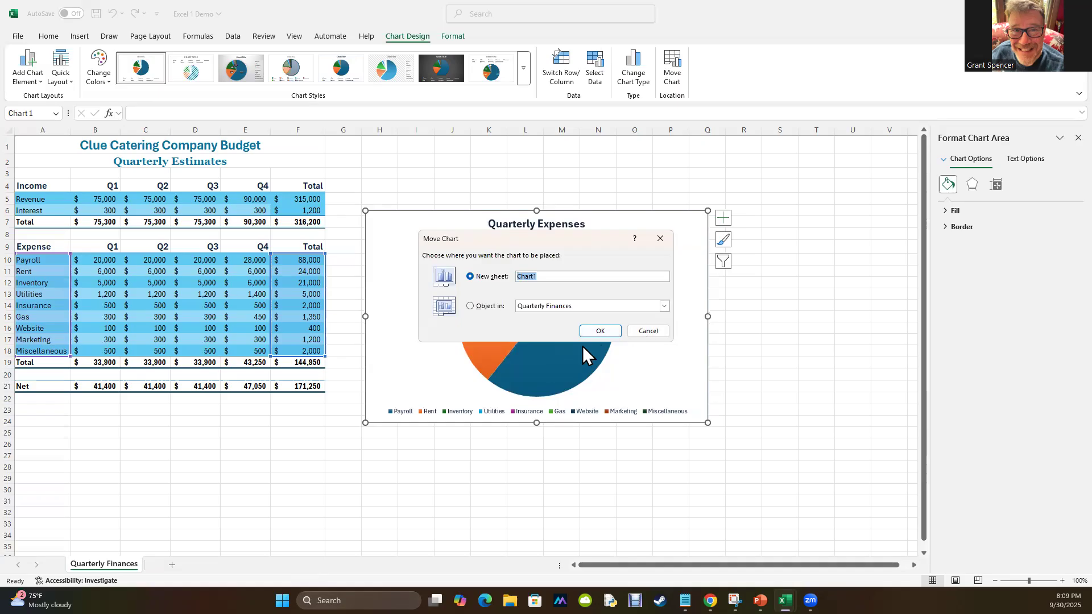
left_click(599, 331)
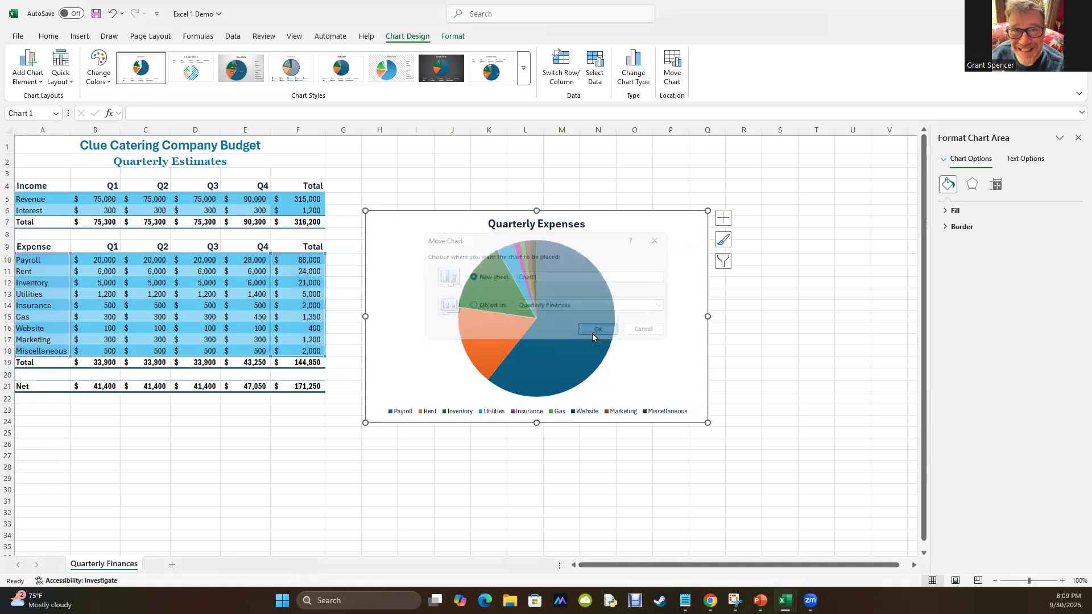
- Move the Quarterly Finances sheet ahead of the chart sheet and return it to its original position after it
left_click(136, 565)
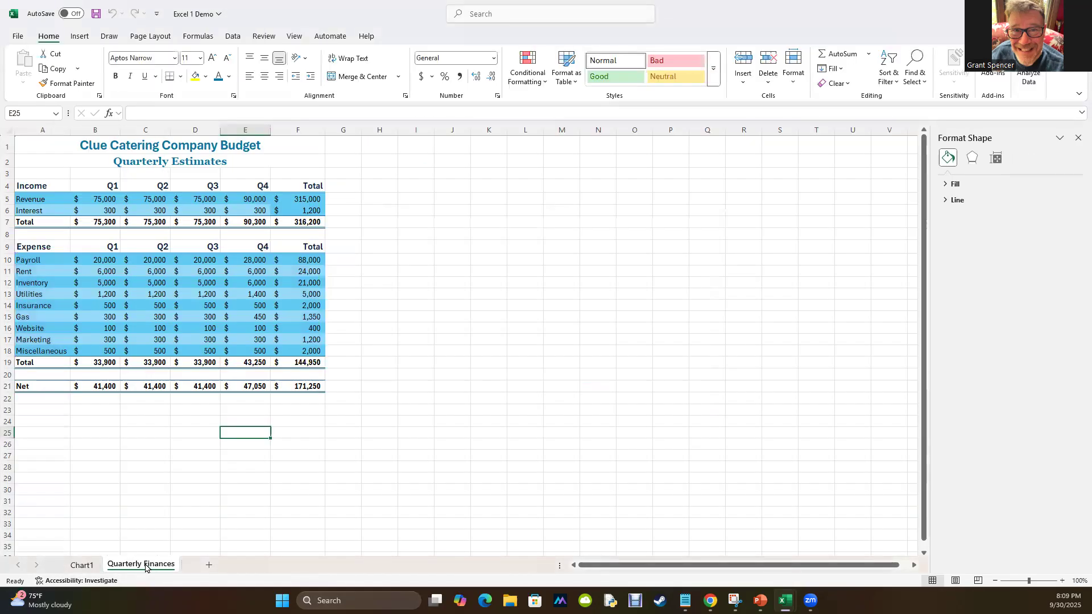
left_click_drag(145, 565, 80, 570)
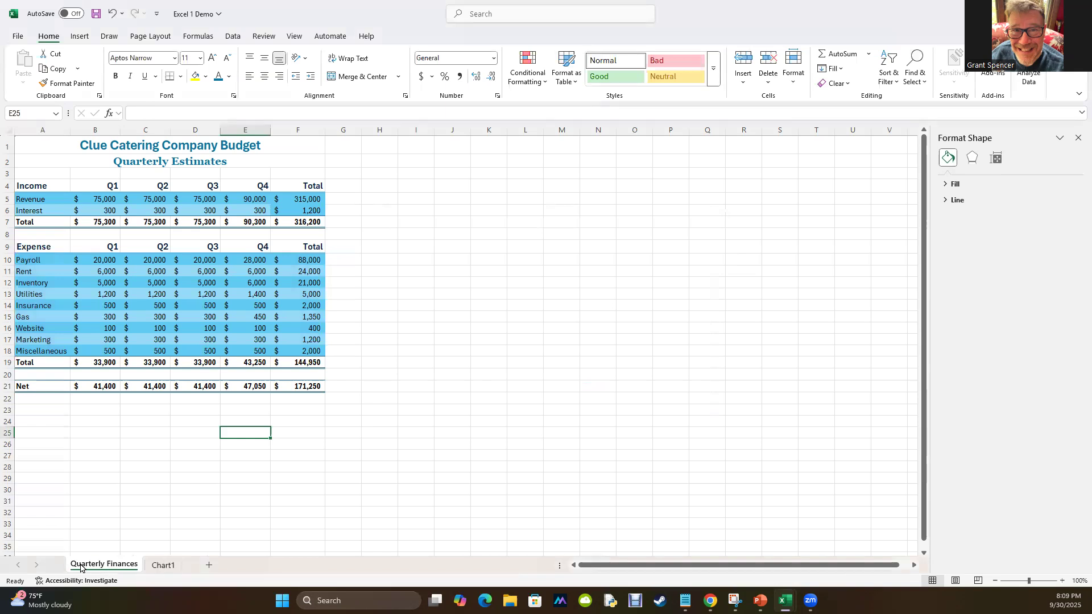
mouse_move(112, 567)
left_mouse_down()
mouse_move(162, 566)
mouse_move(85, 572)
left_mouse_up()
left_click(162, 566)
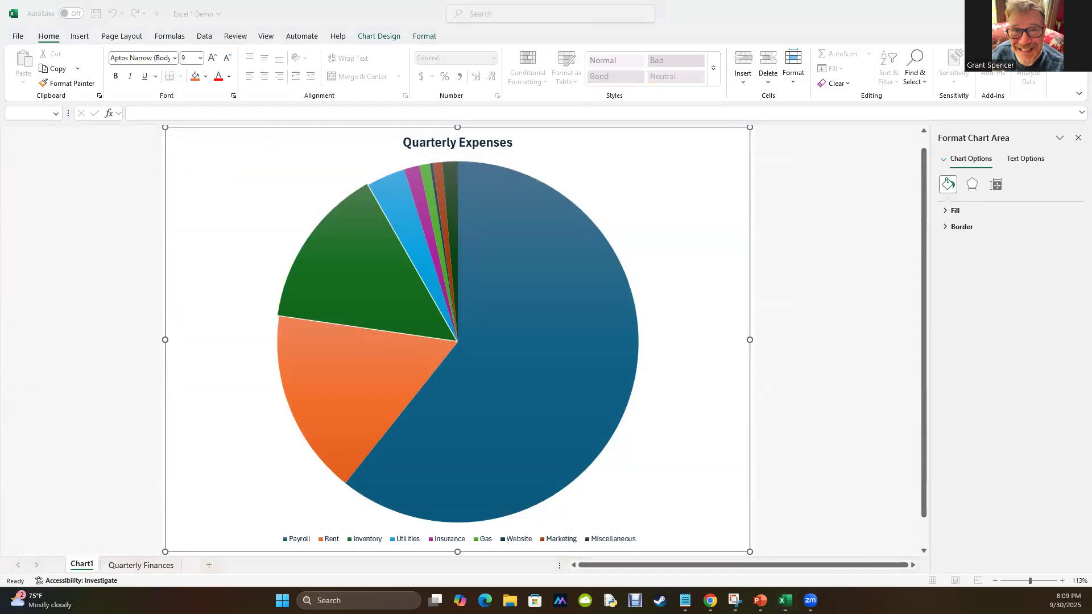
- Rename the chart sheet "Quarterly Expense Chart" to match the finished Excel 1 workbook, and close the Format Shape pane
key("alt+Tab")
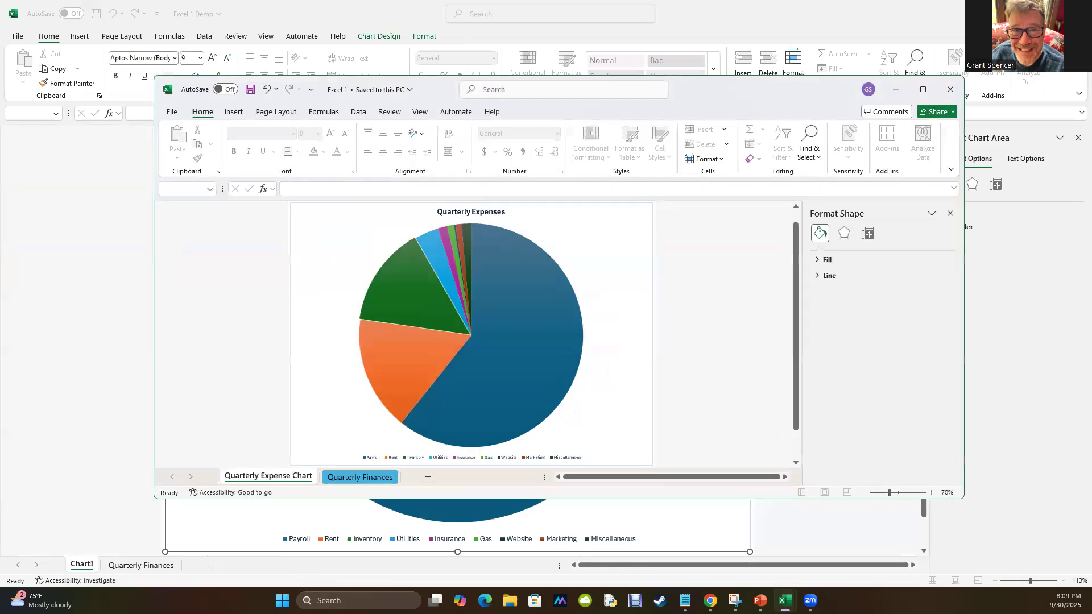
key("alt+Tab")
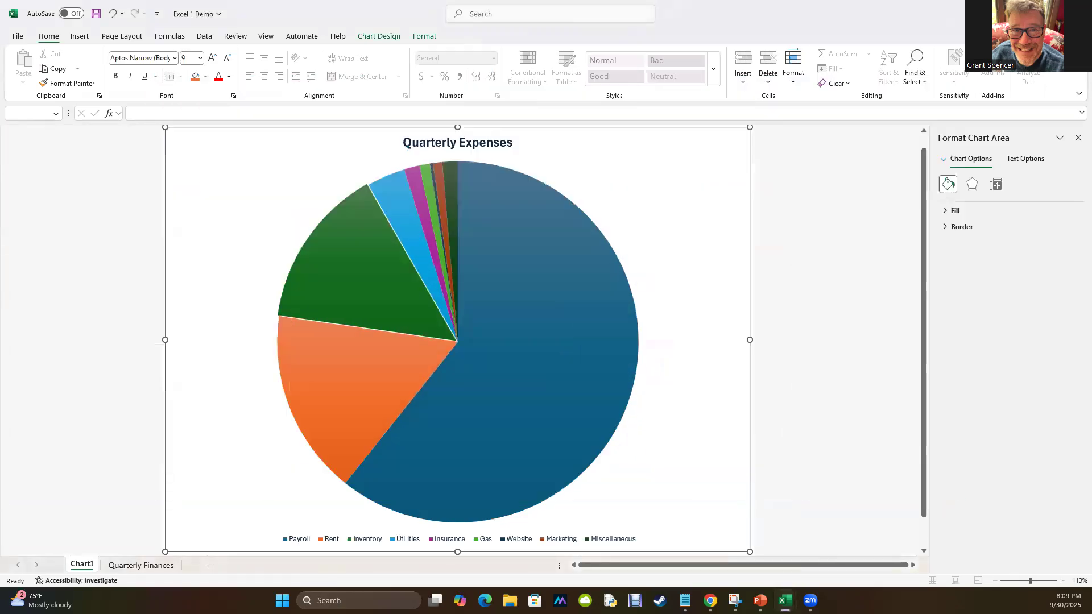
key("alt+Tab")
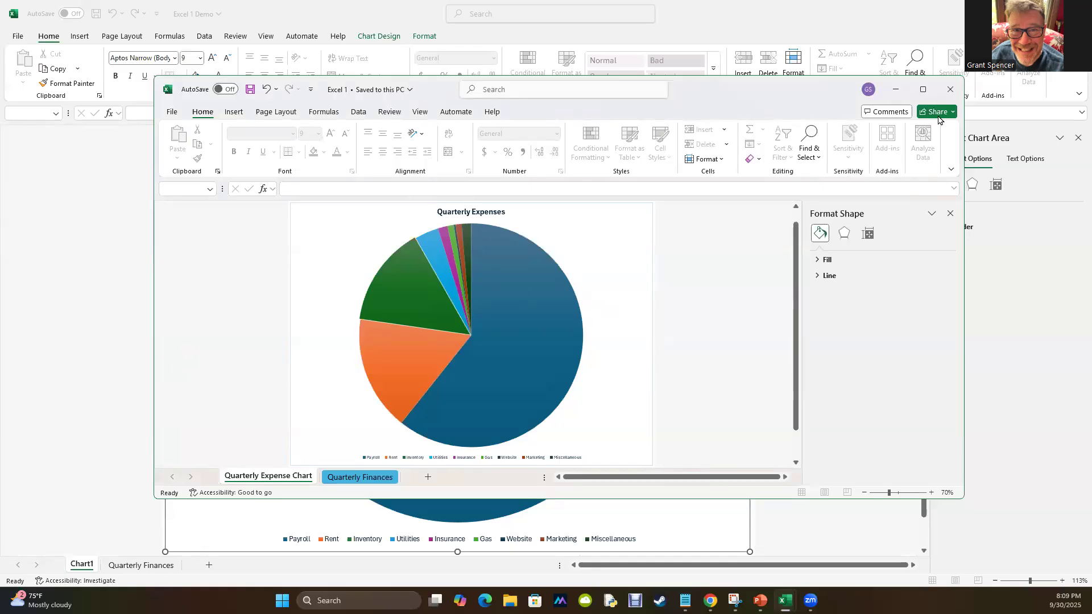
left_click(896, 89)
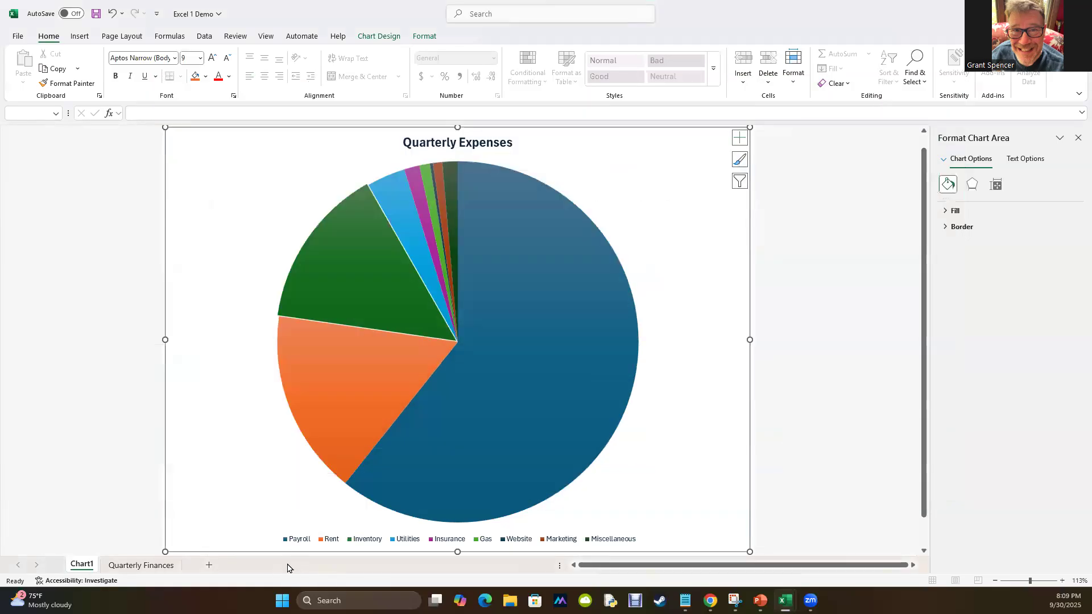
double_click(78, 564)
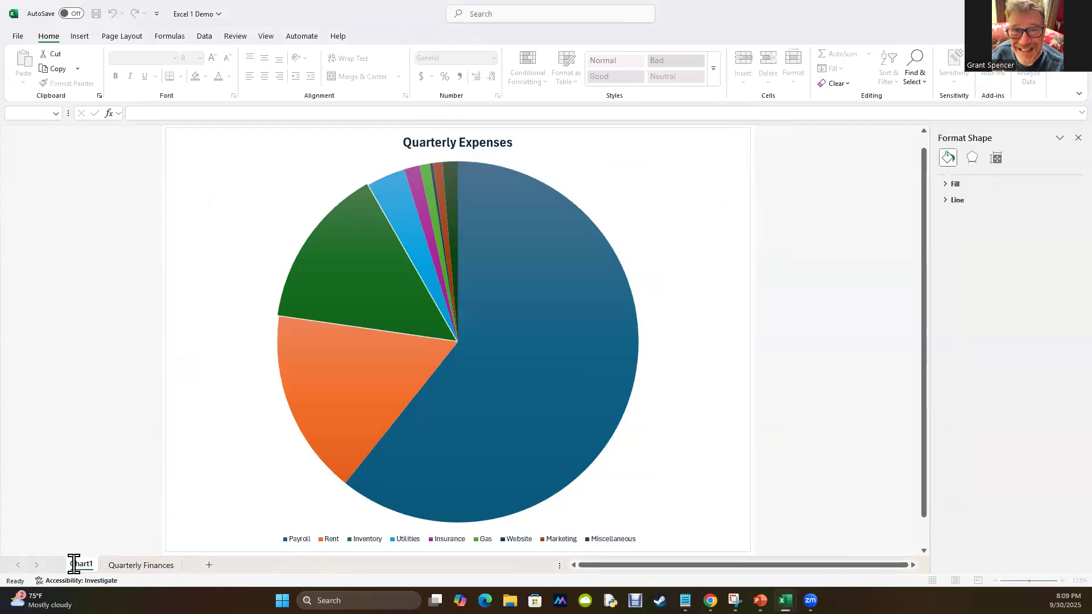
type("Quarterly")
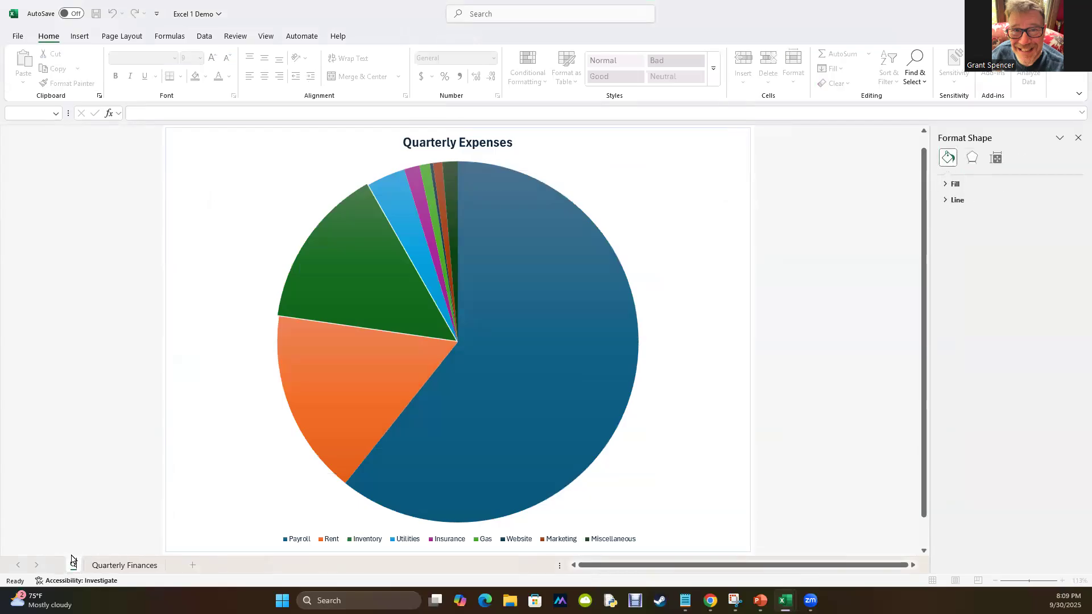
type(" Expense Chart")
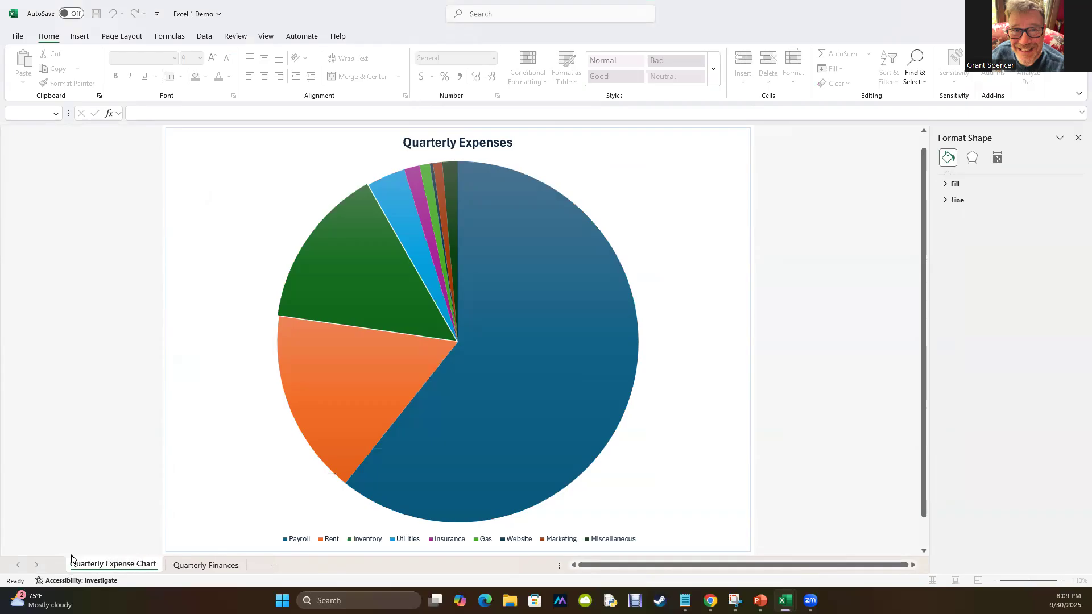
key("Return")
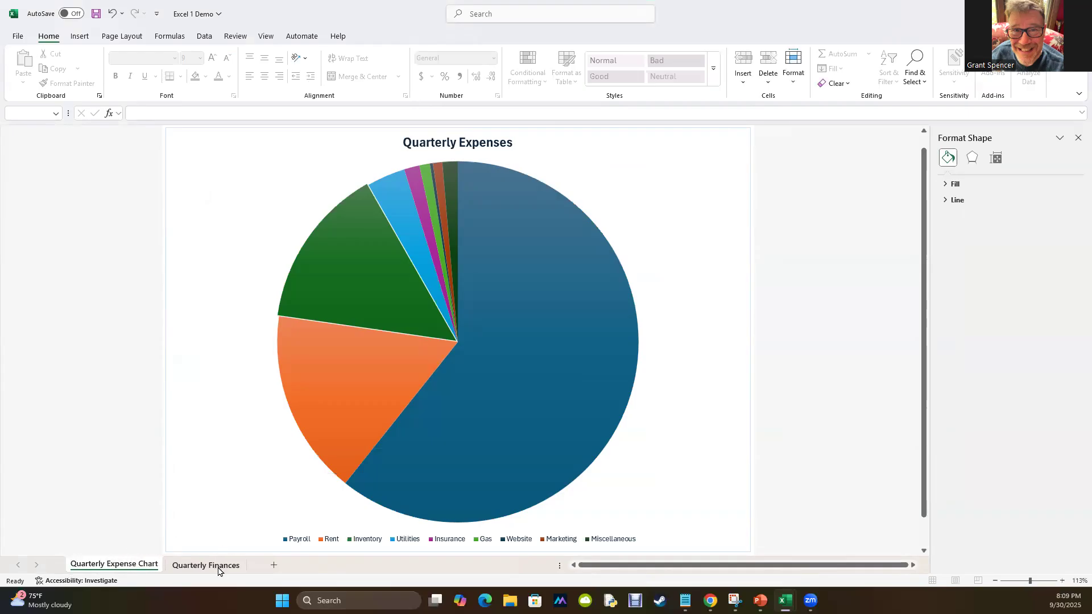
left_click(1077, 138)
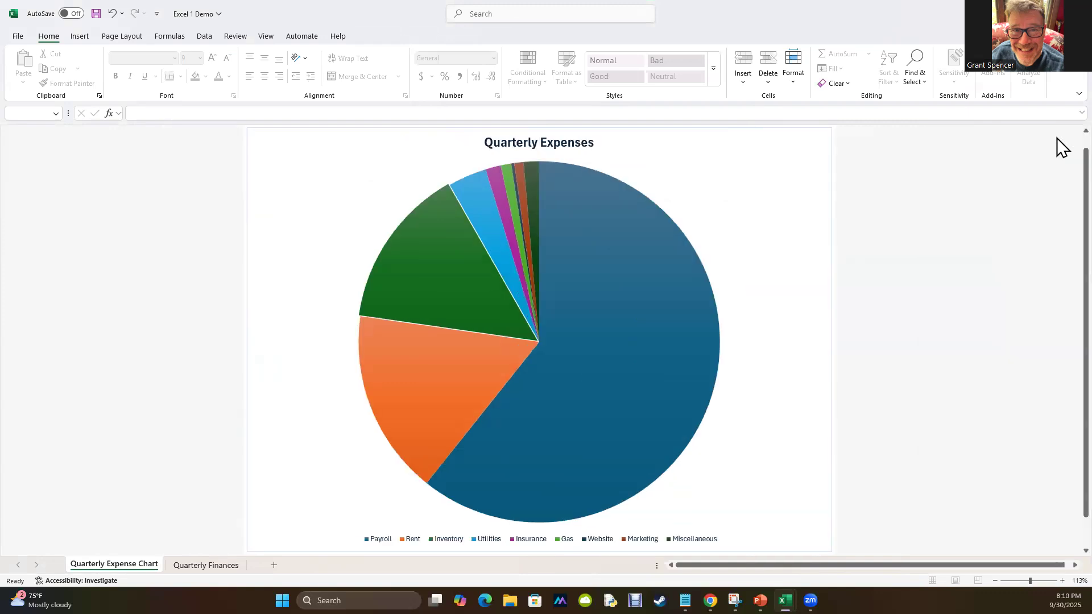
- Check the status bar summary statistics for the Q1 expenses in B10:B18 and for the expense names in A10:A18
left_click(199, 565)
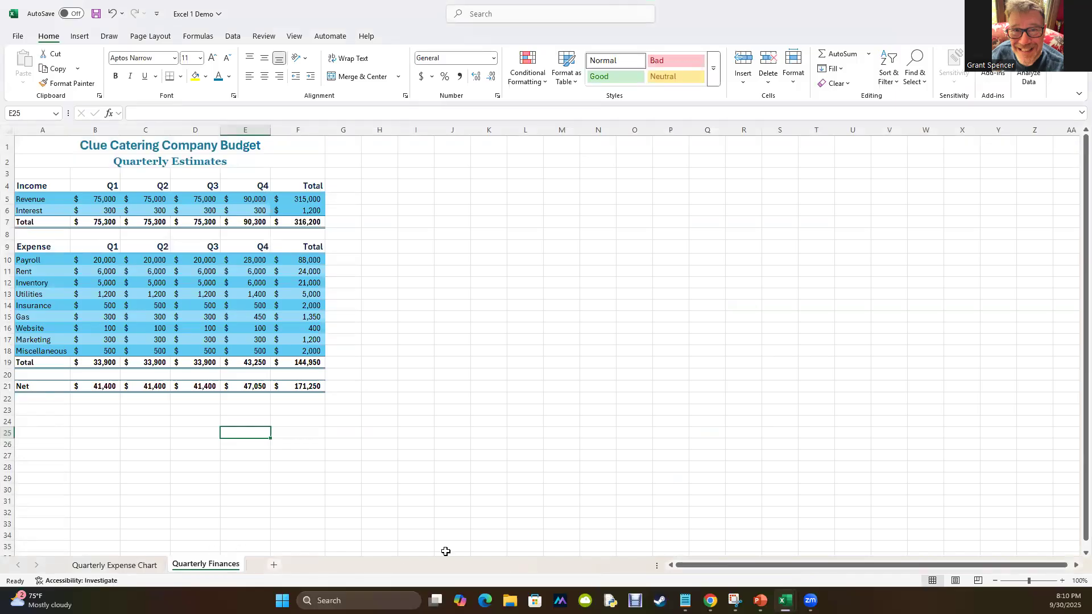
left_click(302, 280)
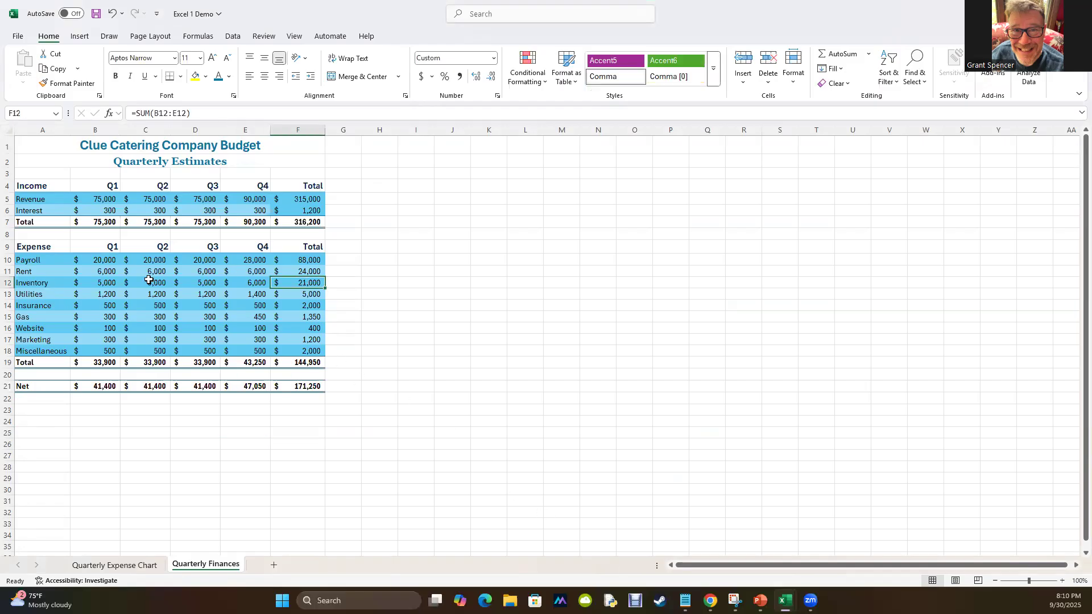
left_click_drag(93, 259, 88, 350)
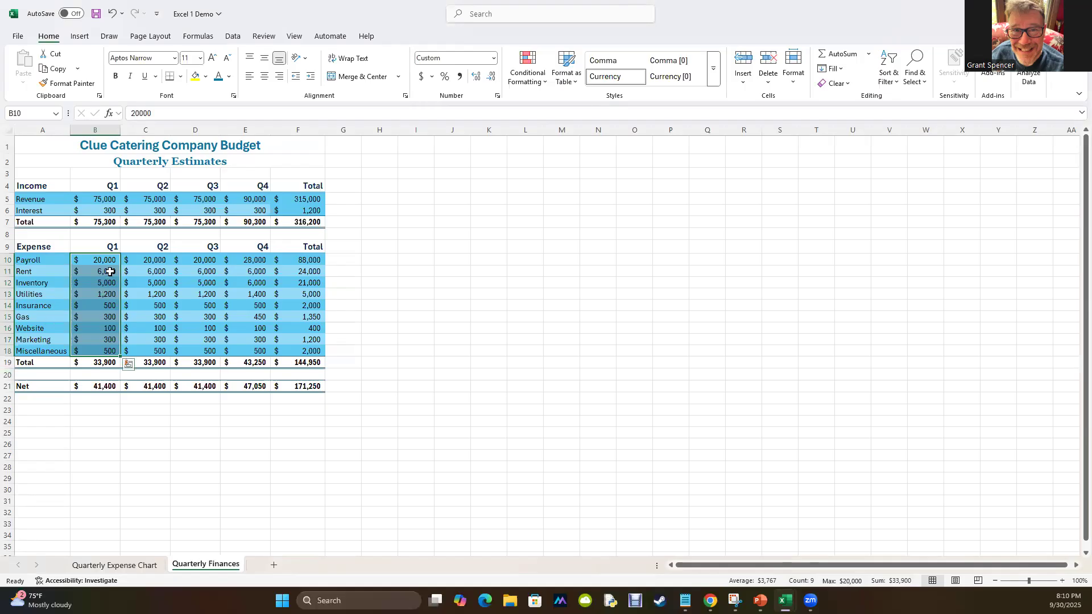
left_click_drag(103, 259, 91, 349)
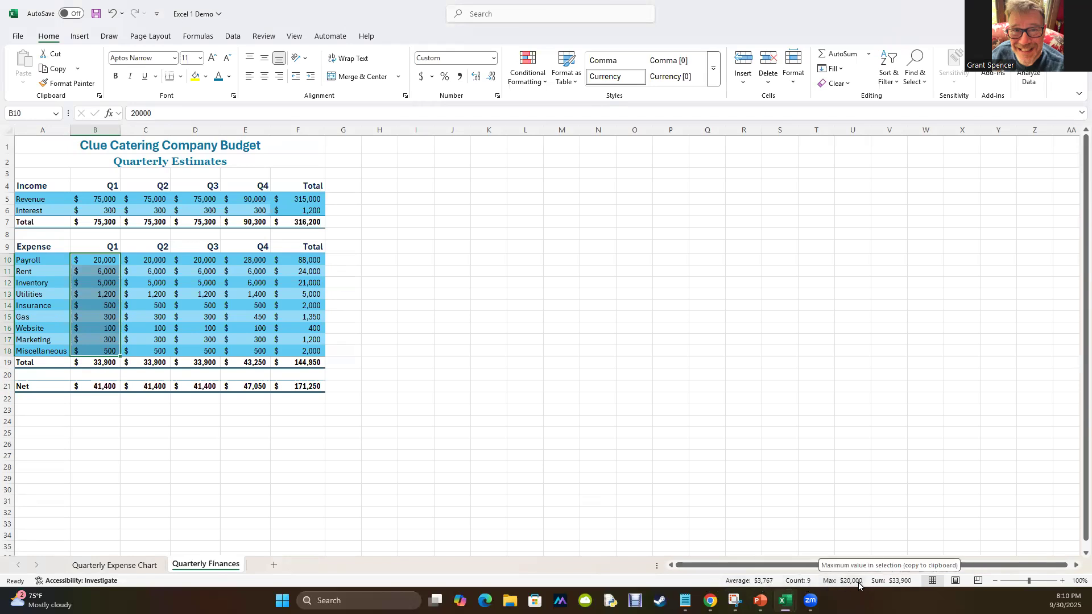
left_click_drag(25, 260, 26, 351)
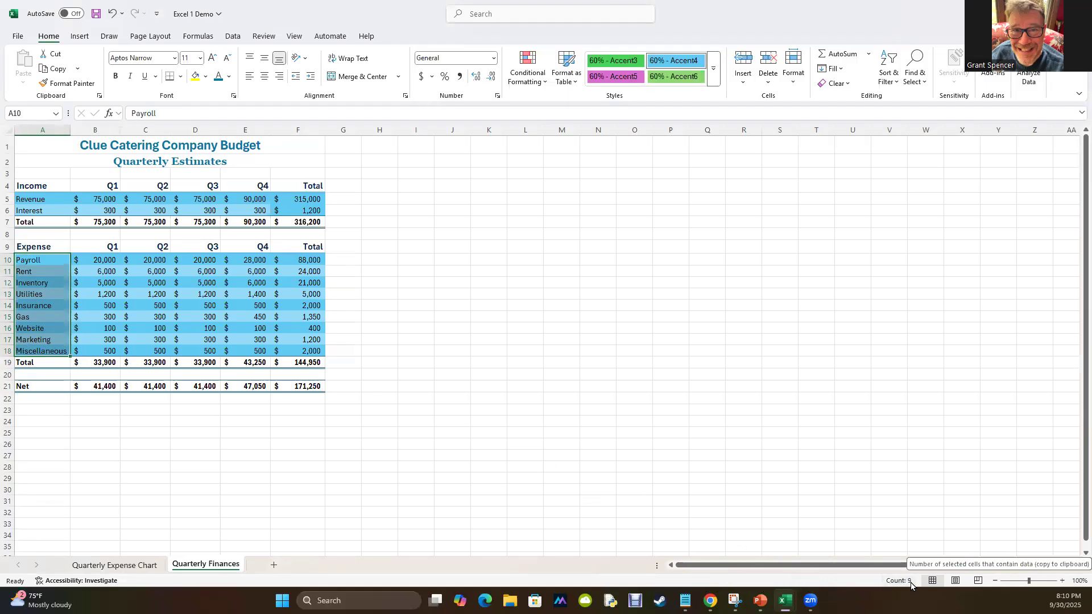
left_click(488, 362)
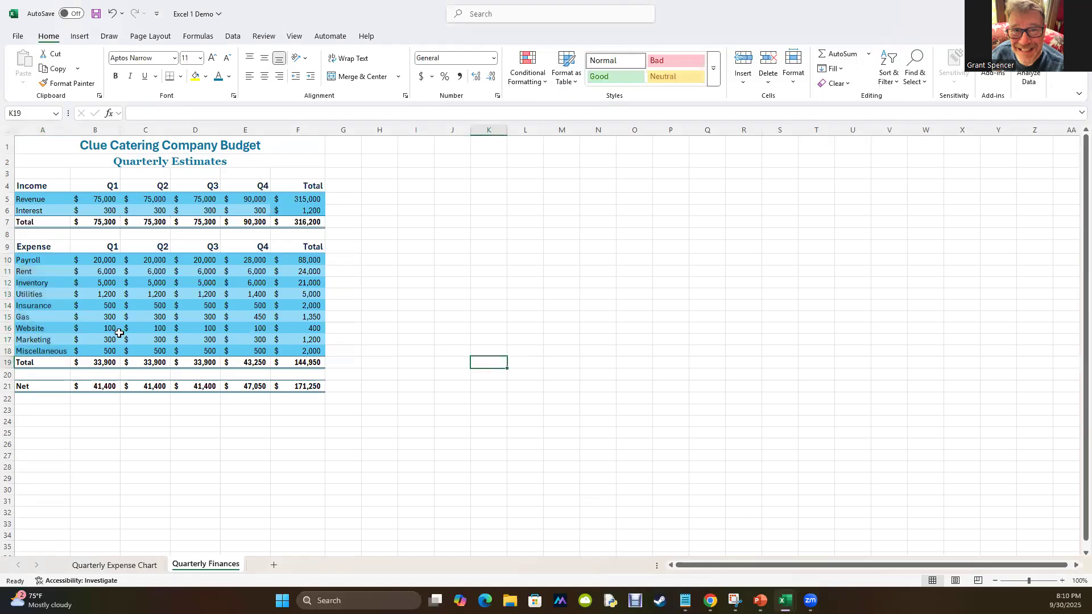
- Select the expense totals in B19:F19 and review which calculations the status bar is set to show
left_click_drag(87, 359, 301, 362)
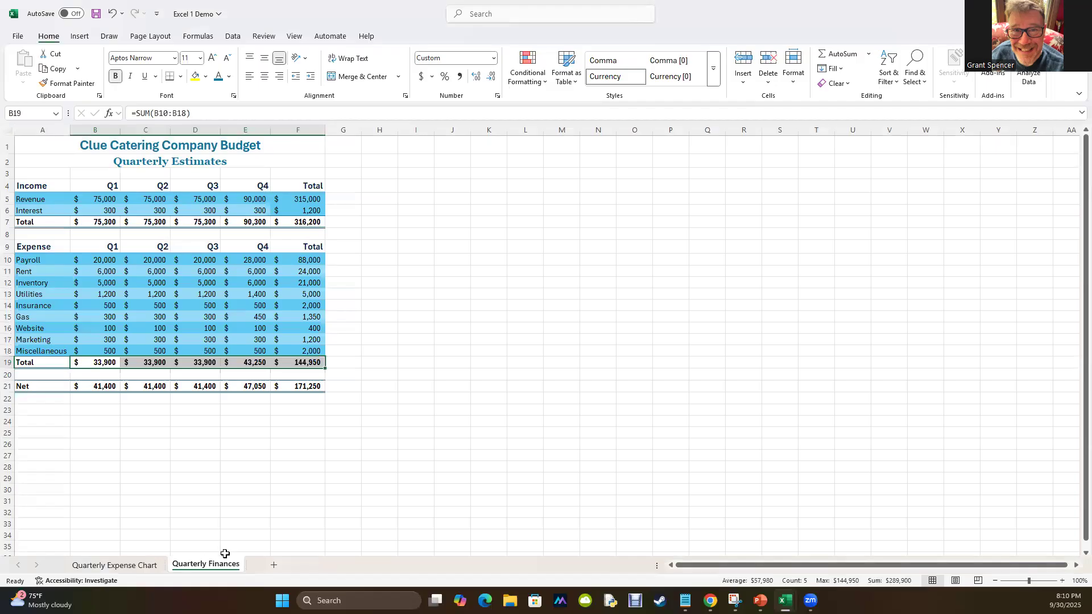
right_click(707, 583)
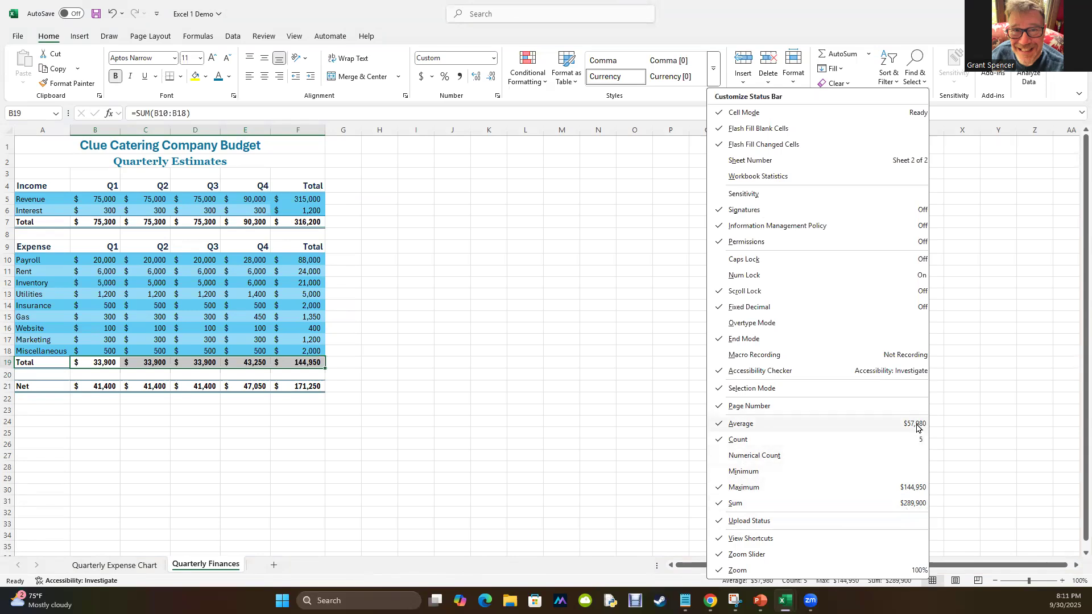
left_click(524, 443)
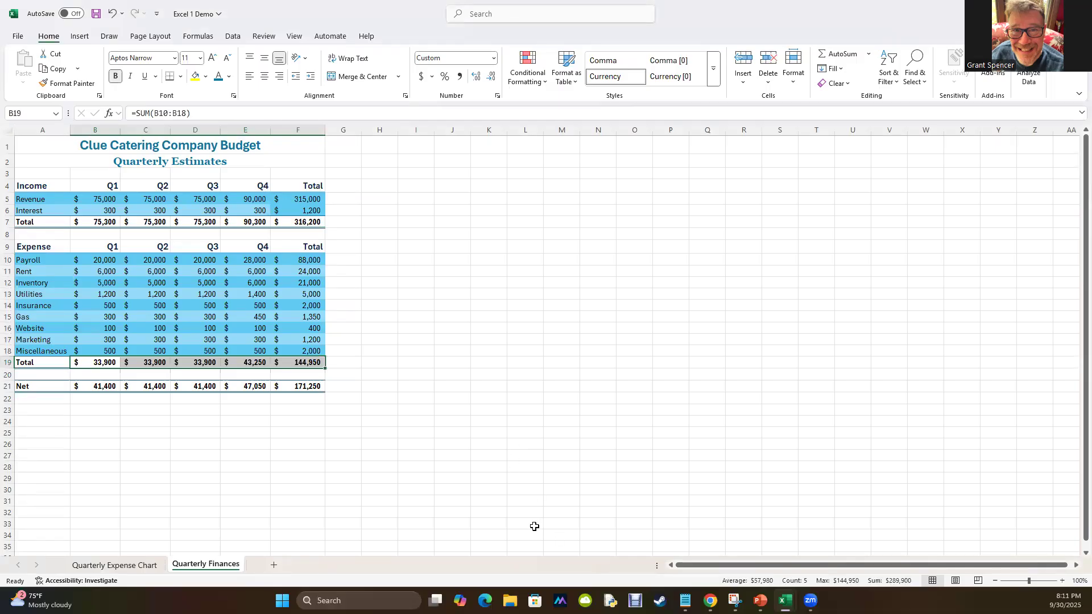
- Color the Quarterly Expense Chart sheet tab light blue and check it from the Quarterly Finances sheet
left_click(104, 568)
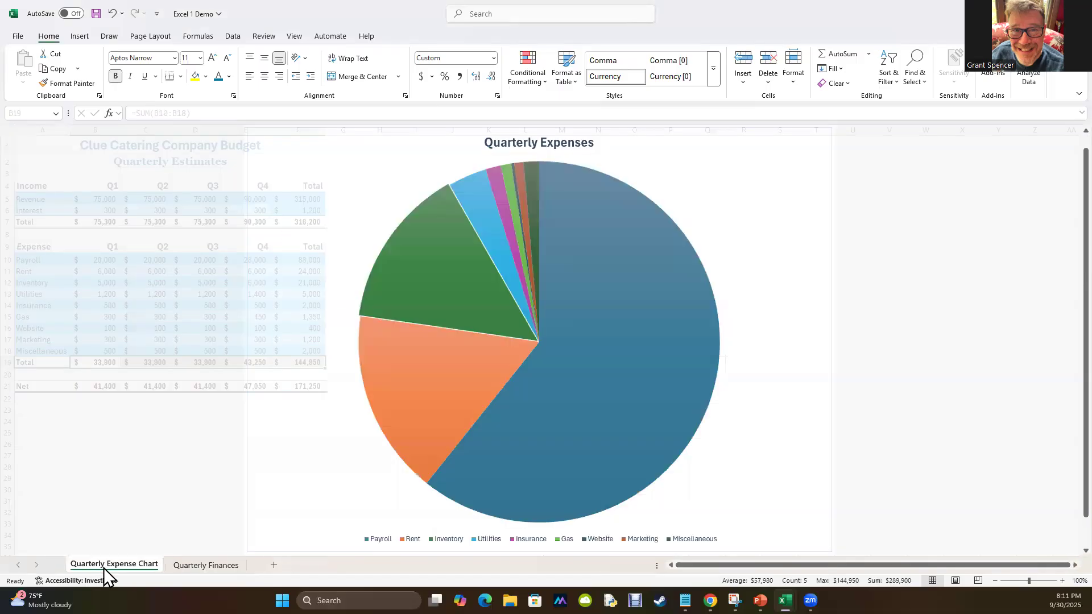
right_click(103, 568)
mouse_move(119, 506)
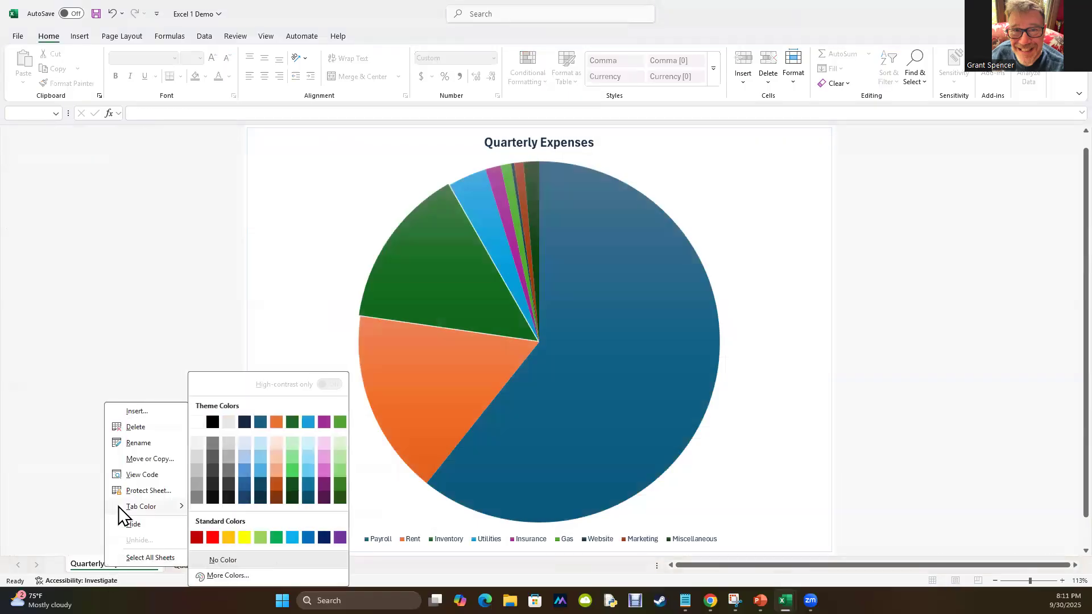
left_click(310, 468)
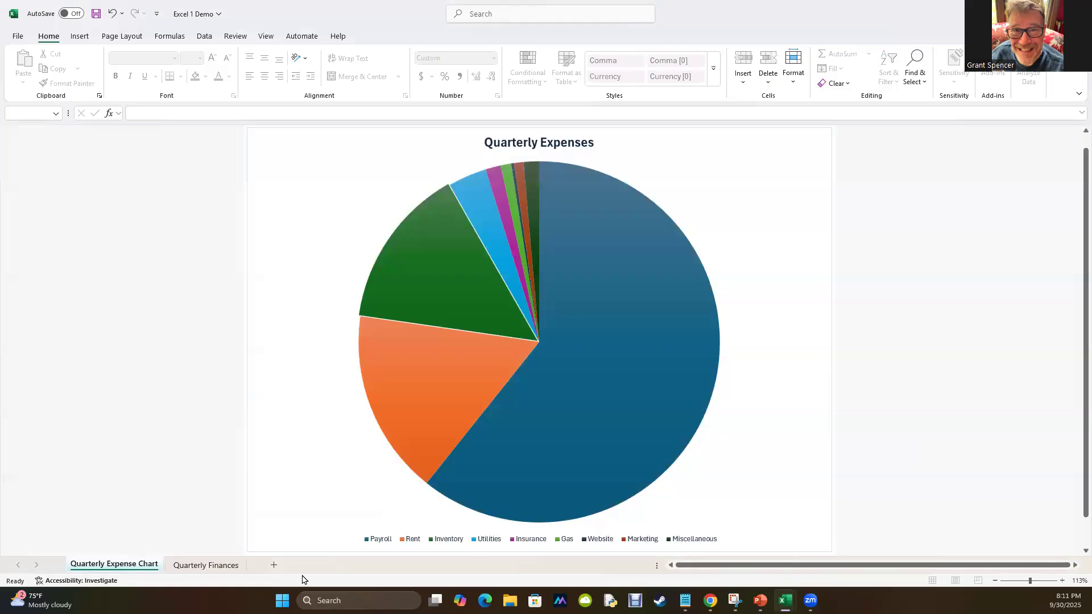
left_click(200, 565)
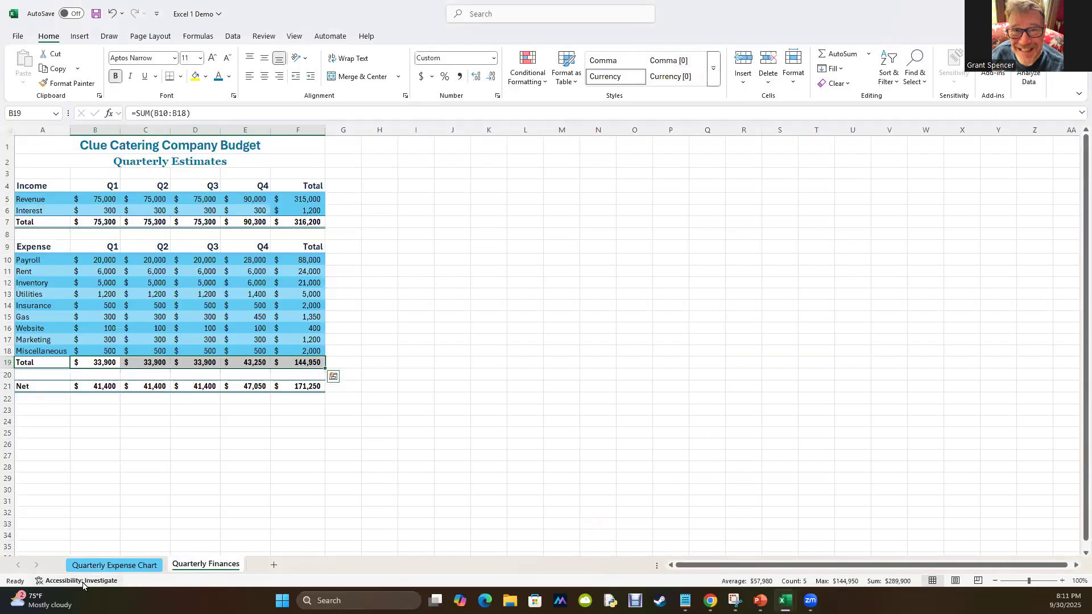
- Run the accessibility check and fix the chart's missing alt text with the description "Pie chart of Expense", then close the Accessibility Assistant
left_click(38, 584)
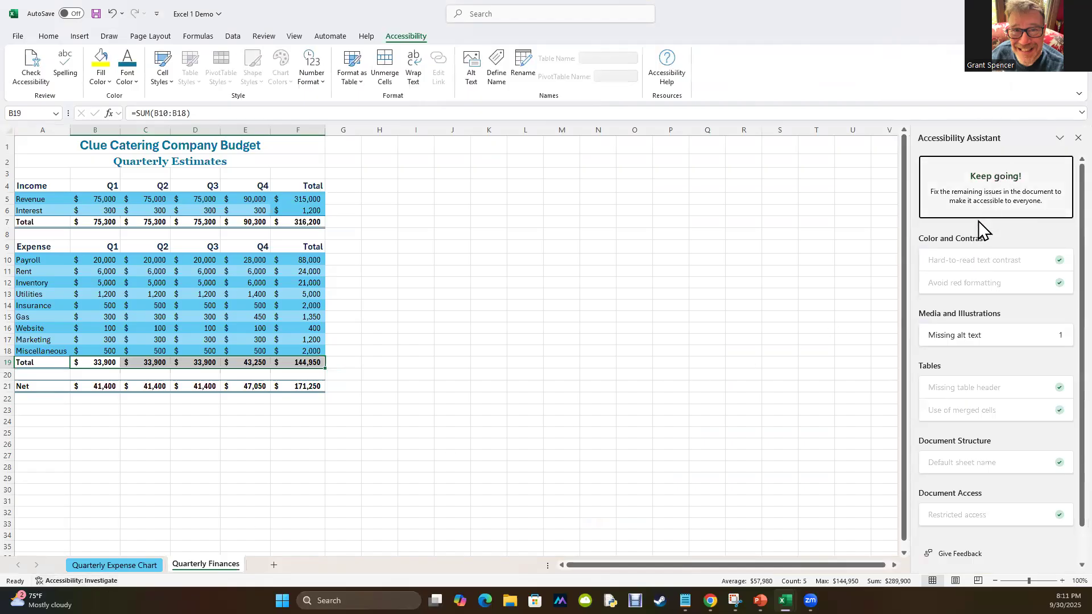
left_click(971, 340)
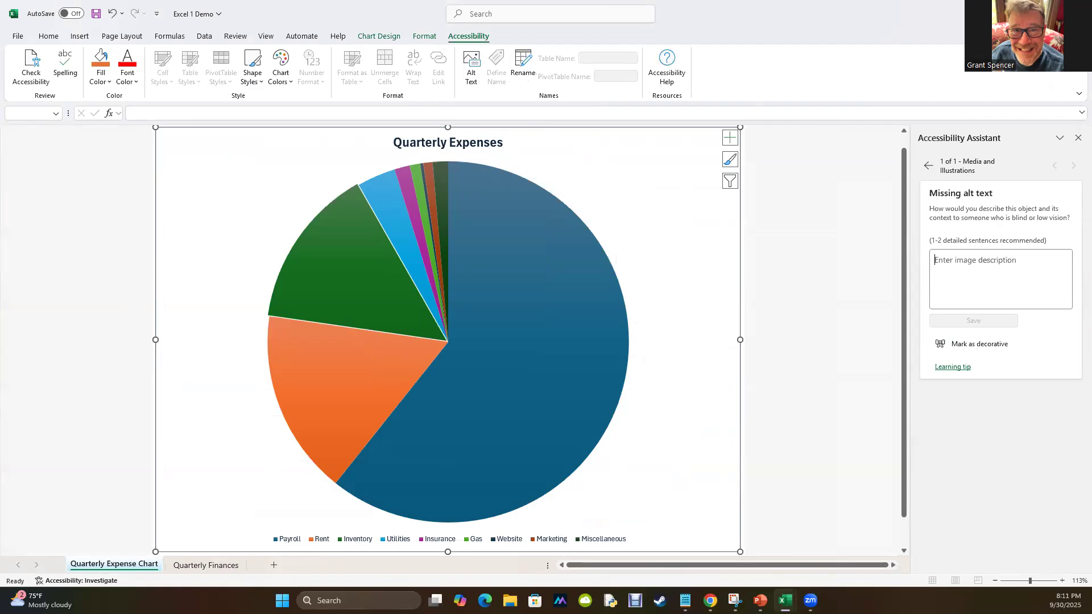
type("Pie chart of")
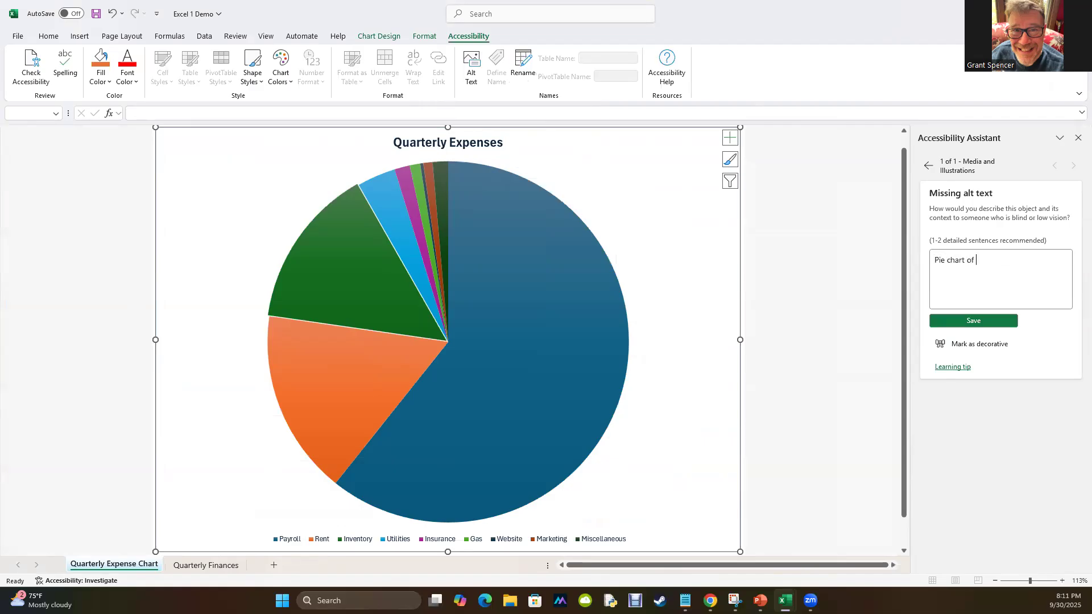
type(" Expense")
left_click(995, 320)
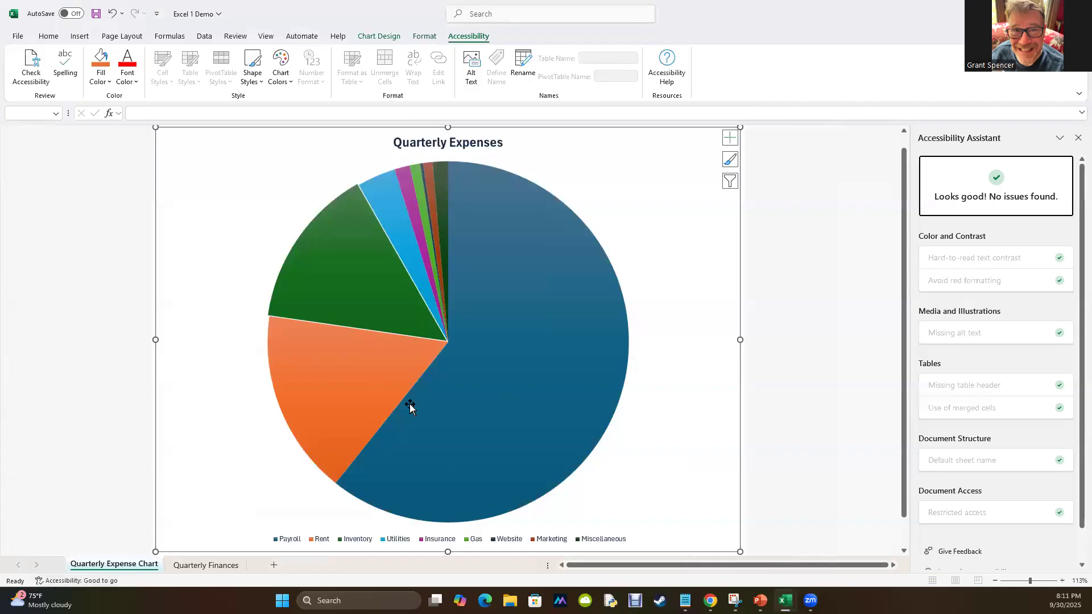
left_click(1077, 138)
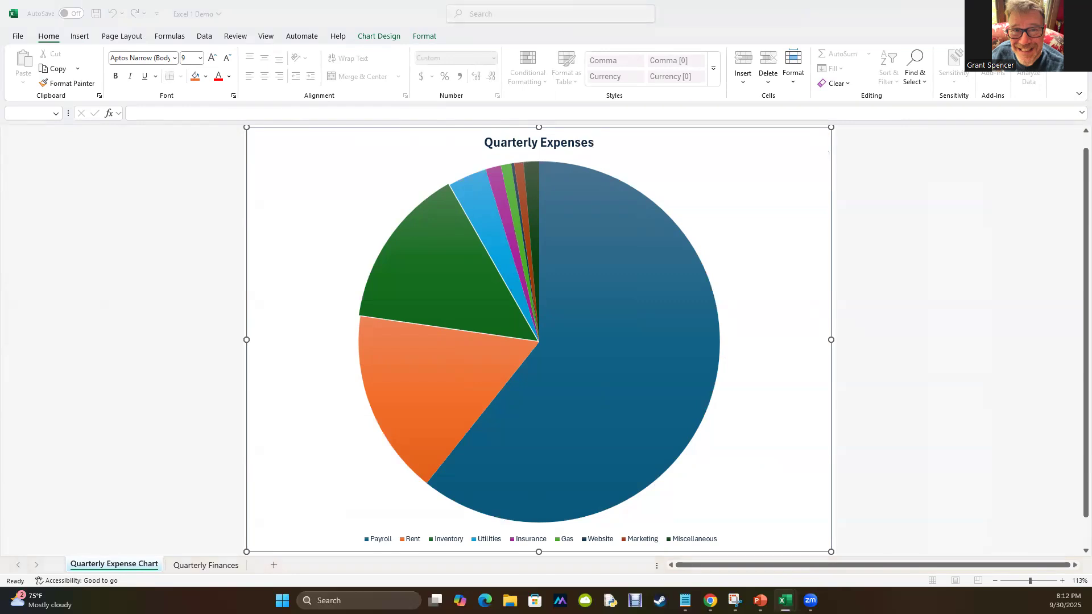
- Review the finished Quarterly Finances and Quarterly Expense Chart sheets
left_click(182, 565)
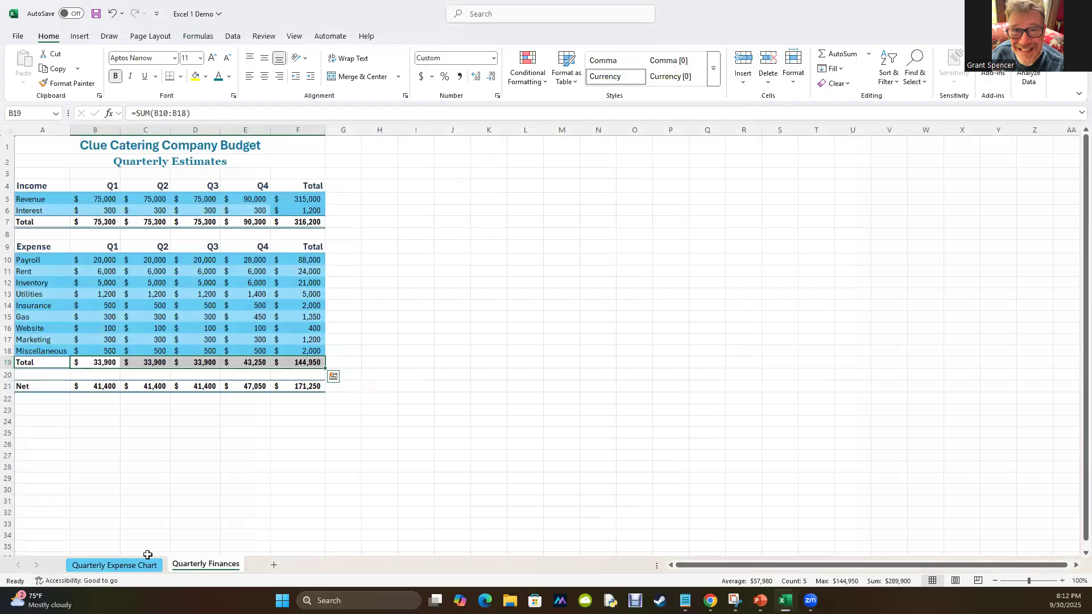
left_click(105, 563)
left_click(184, 566)
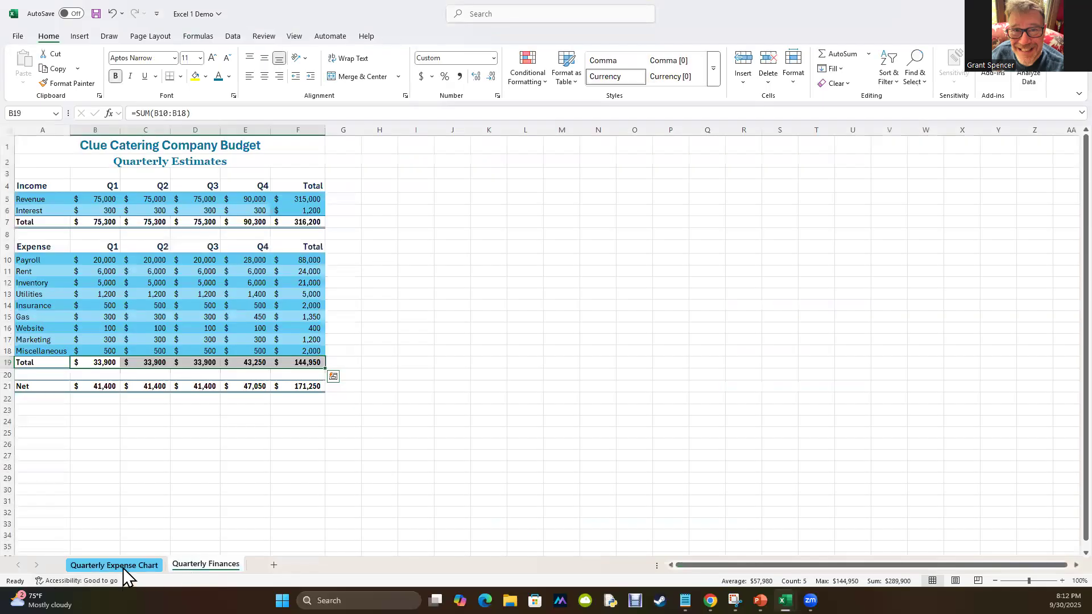